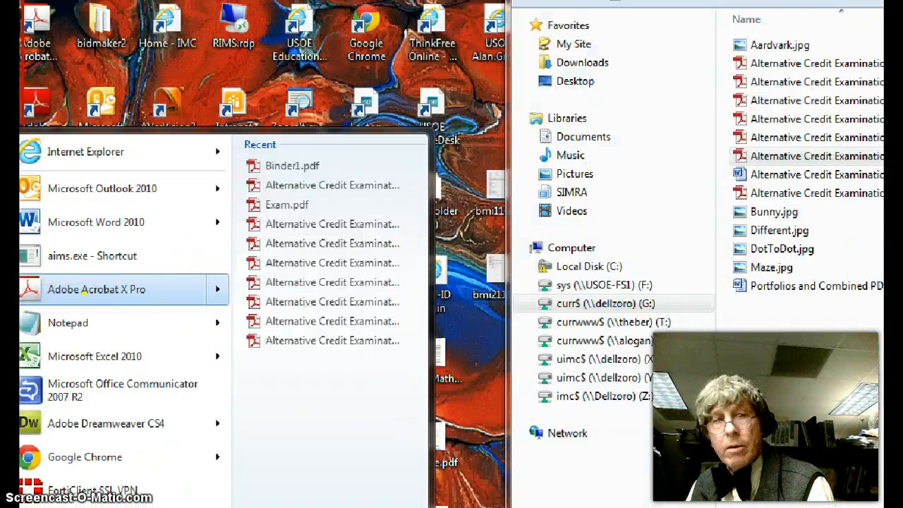
Step: Launch Adobe Acrobat X Pro and start creating a new PDF Portfolio
click(130, 298)
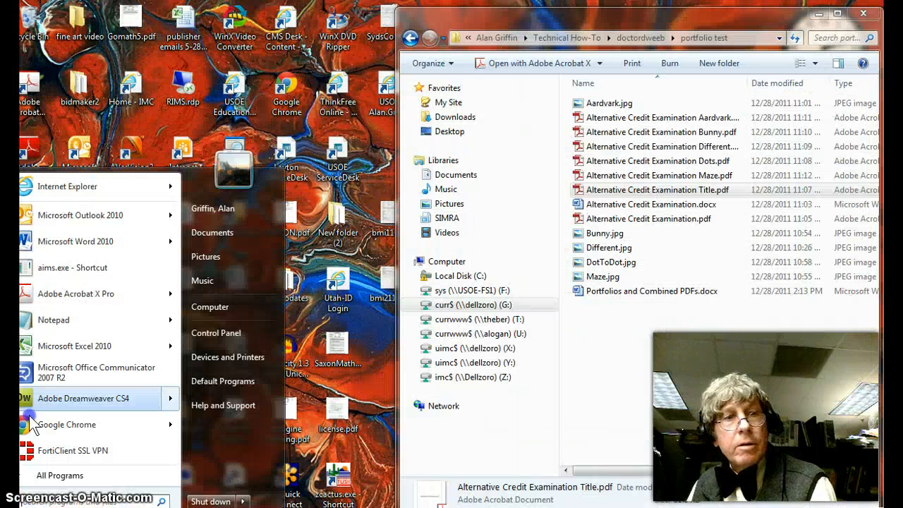
click(44, 298)
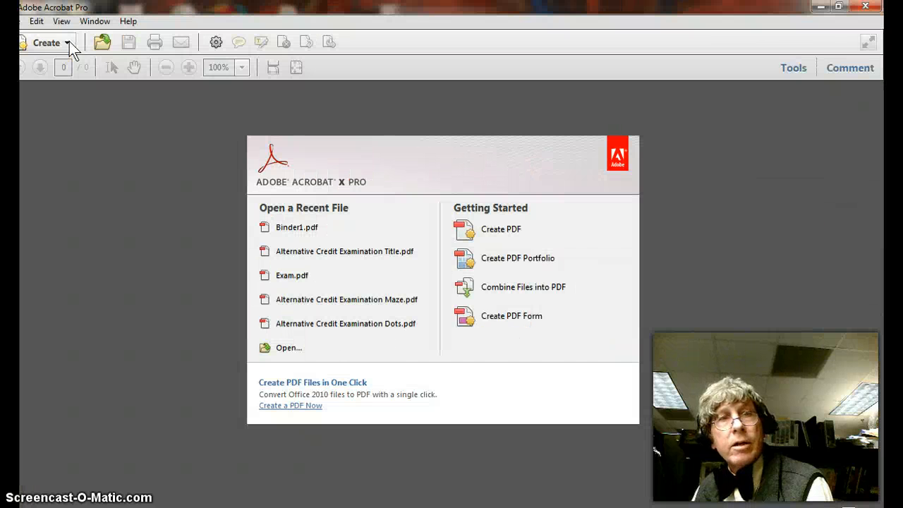
click(134, 85)
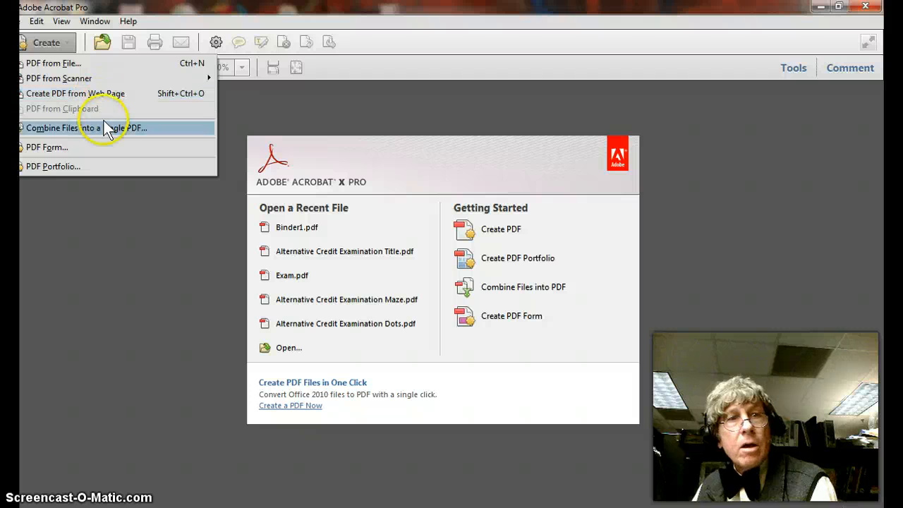
click(56, 167)
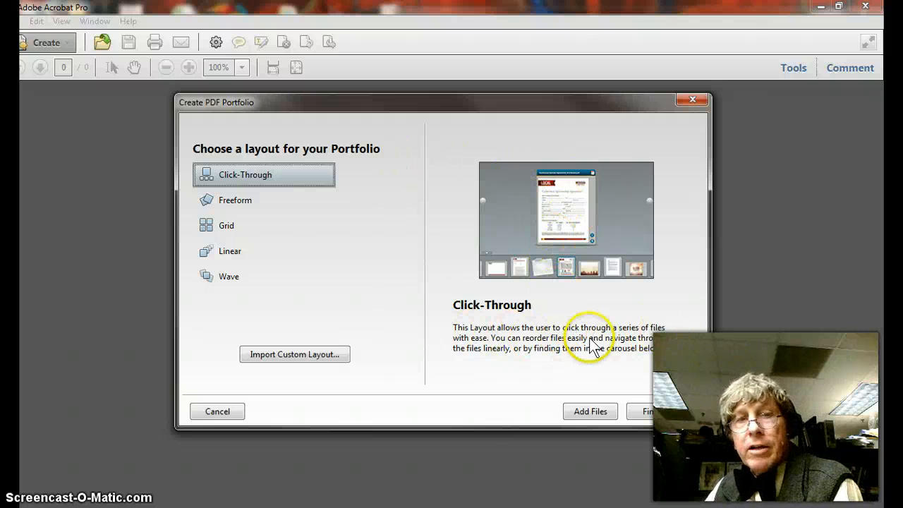
Step: Preview the Freeform, Grid, Linear and Wave portfolio layouts, and settle on the Click-Through layout
click(249, 201)
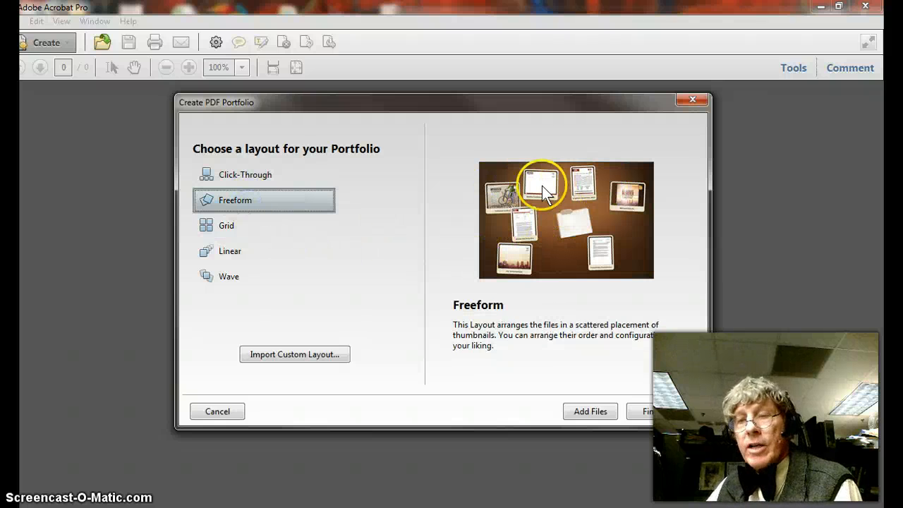
click(226, 227)
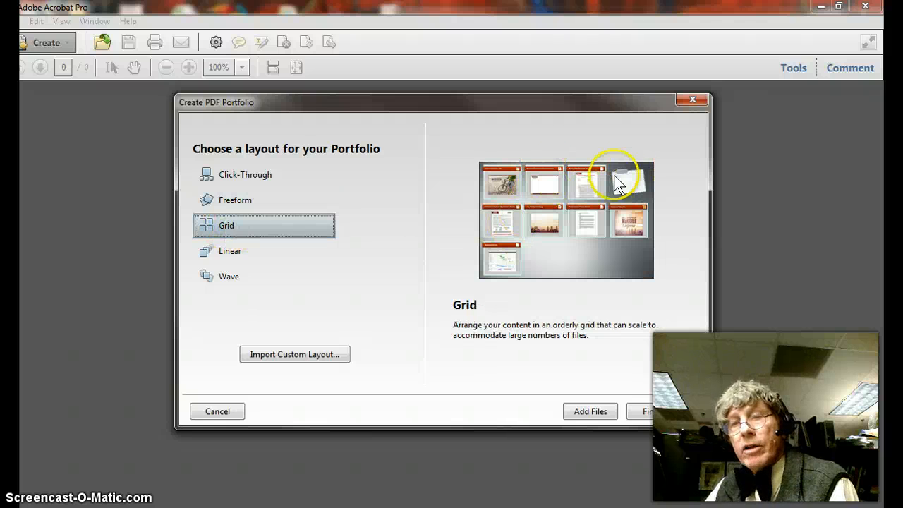
click(238, 255)
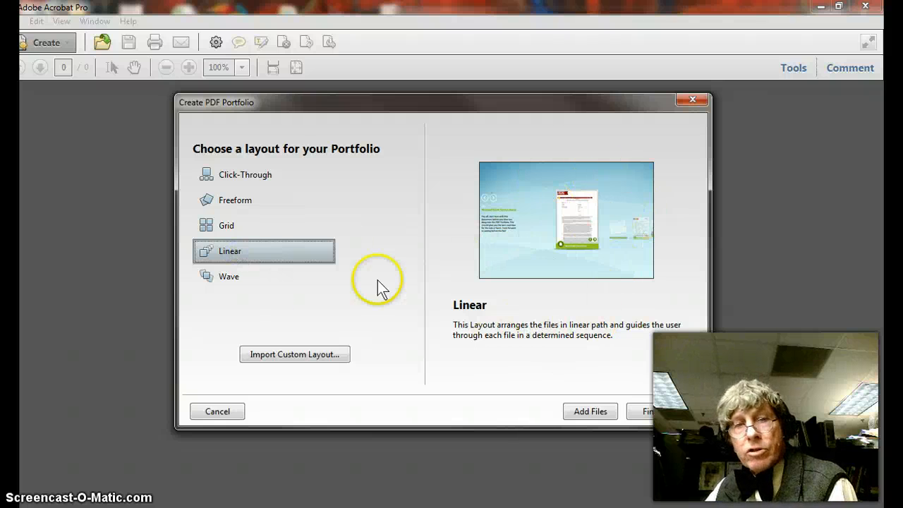
click(233, 278)
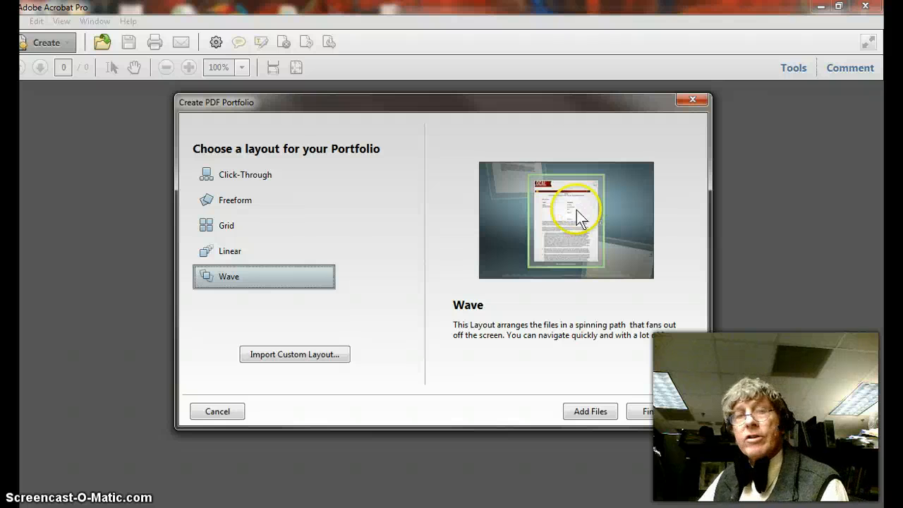
click(260, 178)
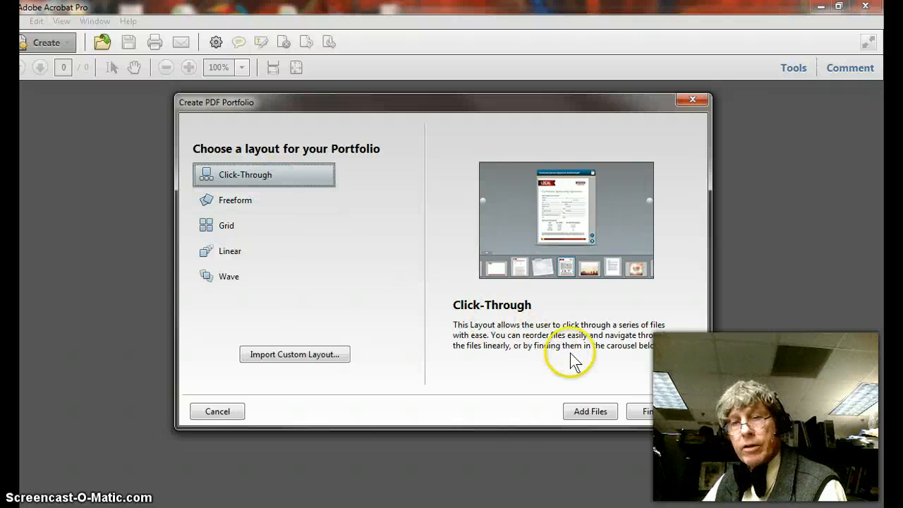
Step: Create the portfolio with Alternative Credit Examination Aardvark.pdf from the portfolio test folder as its first file
click(589, 412)
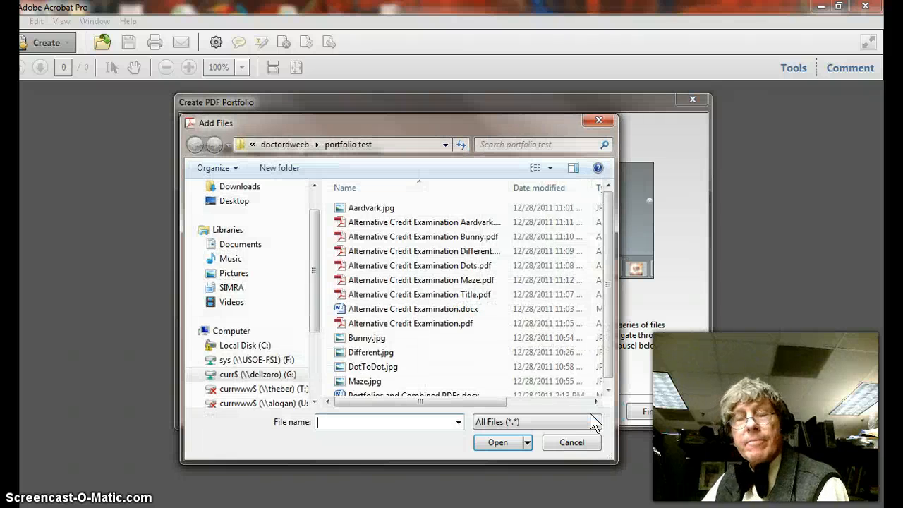
drag(393, 122, 353, 104)
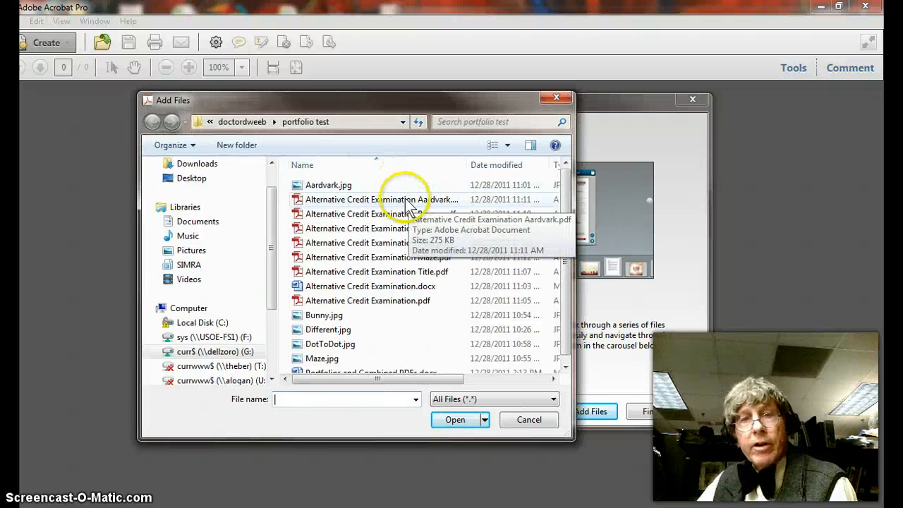
click(367, 200)
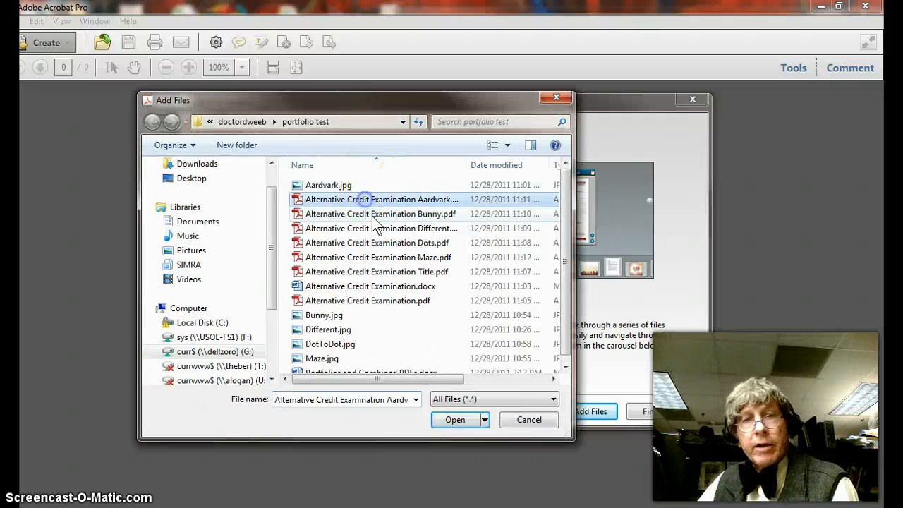
click(460, 420)
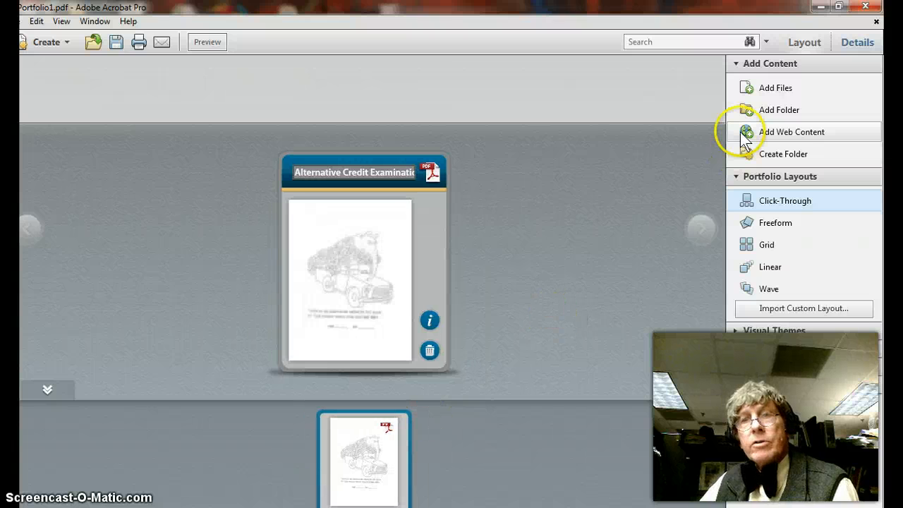
Step: Add the five Alternative Credit Examination PDFs from Bunny through Title to the portfolio
click(768, 91)
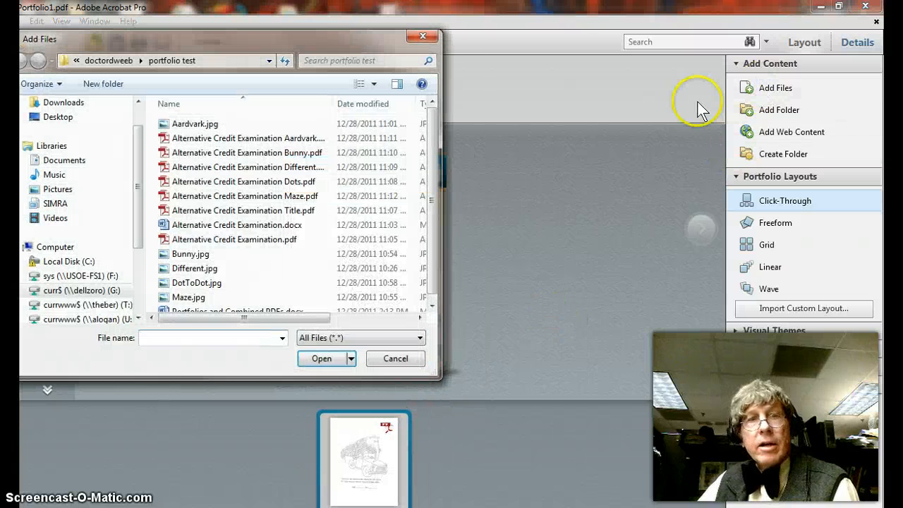
click(302, 157)
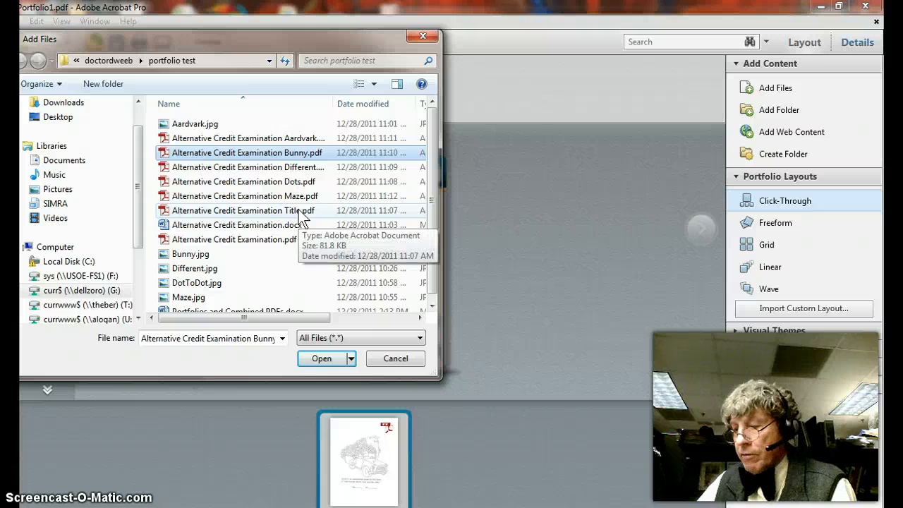
shift+click(289, 211)
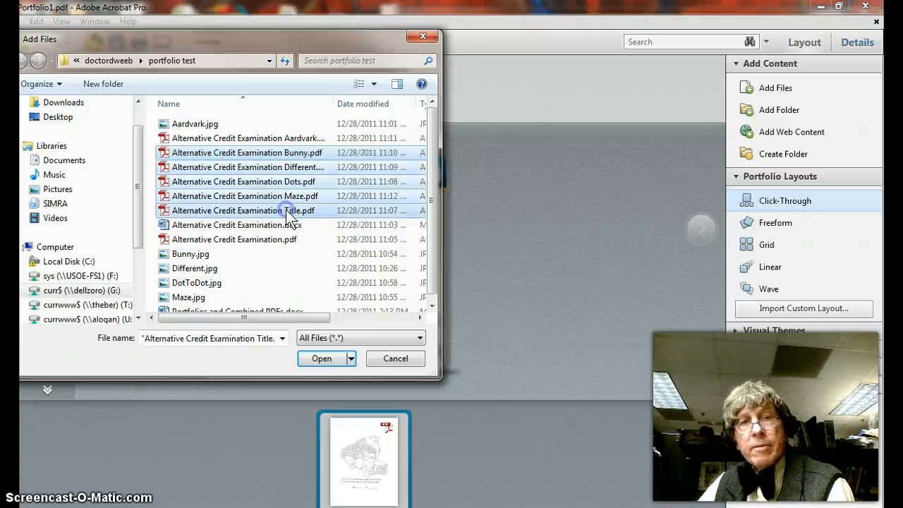
click(329, 361)
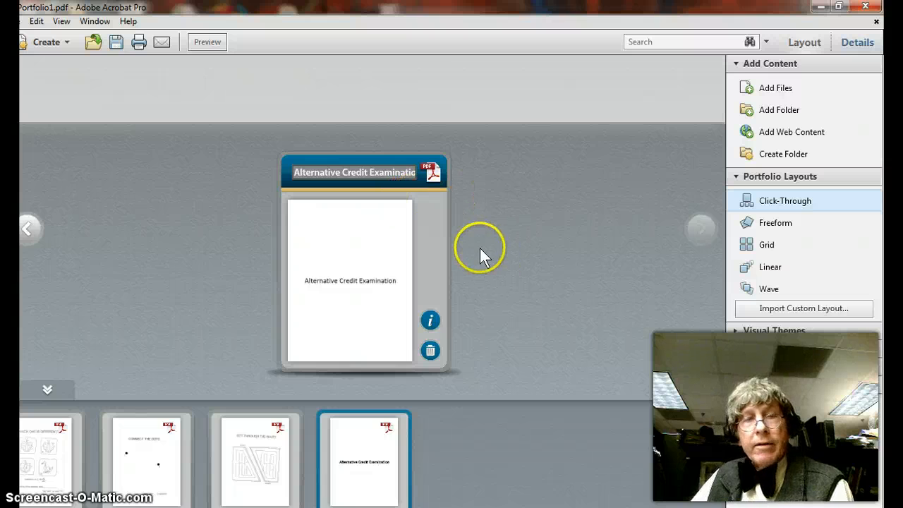
Step: Look through the added files and move the title page PDF to the front of the portfolio
click(31, 230)
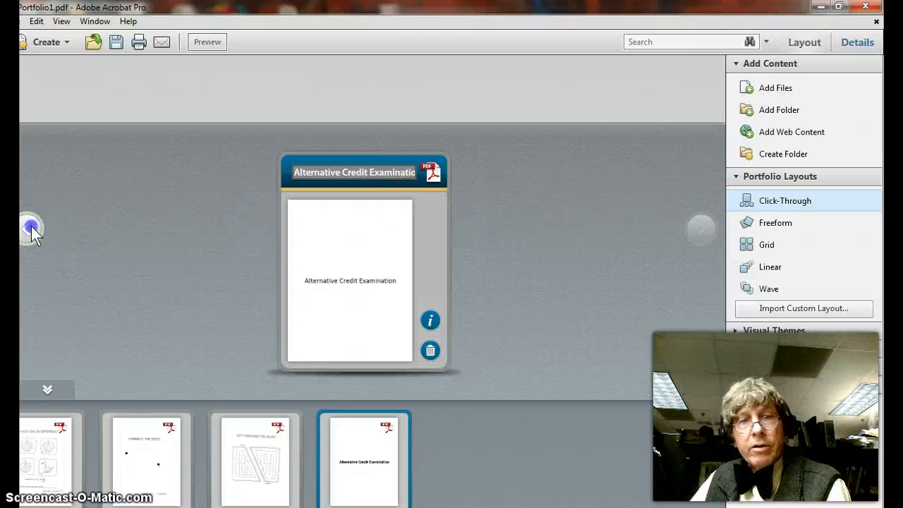
click(31, 227)
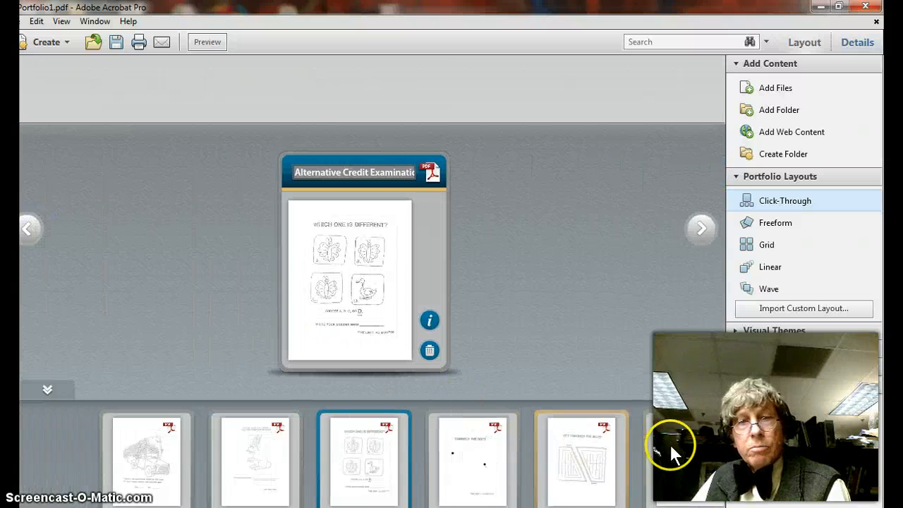
click(699, 450)
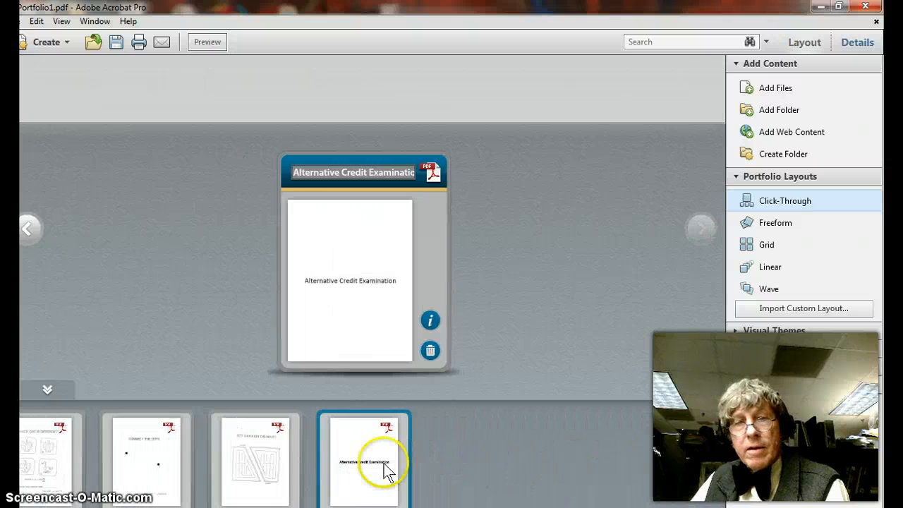
mouse_move(383, 467)
mouse_down()
mouse_move(25, 462)
mouse_move(47, 459)
mouse_up()
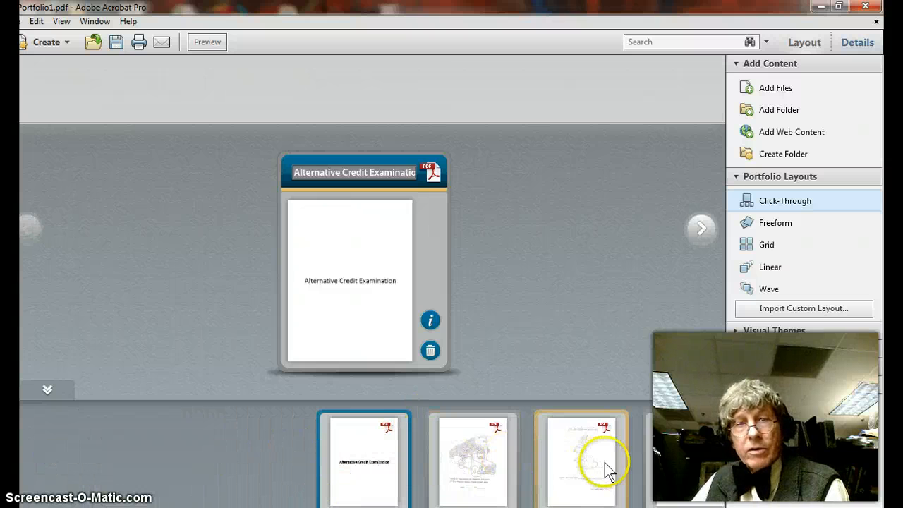
Step: Move the aardvark page to the end of the portfolio and the Connect the Dots page directly after the title page
click(478, 475)
drag(518, 462, 670, 490)
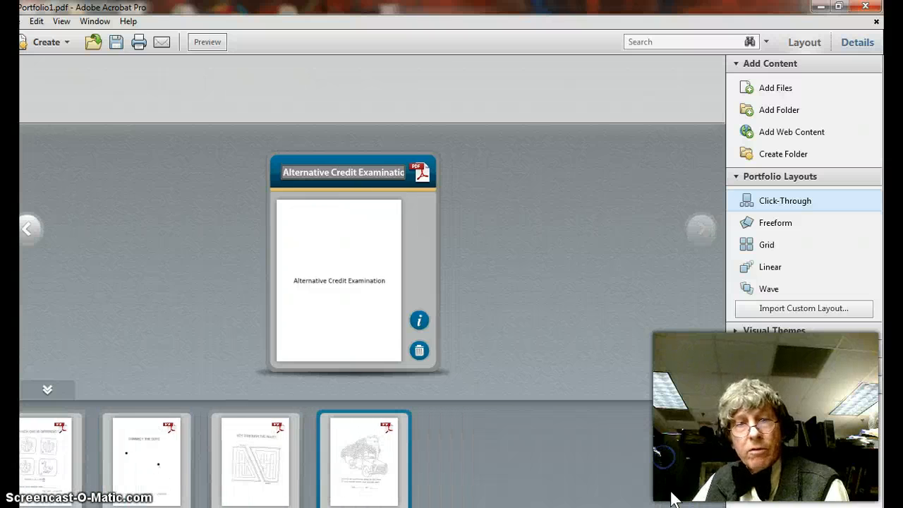
drag(162, 471, 107, 461)
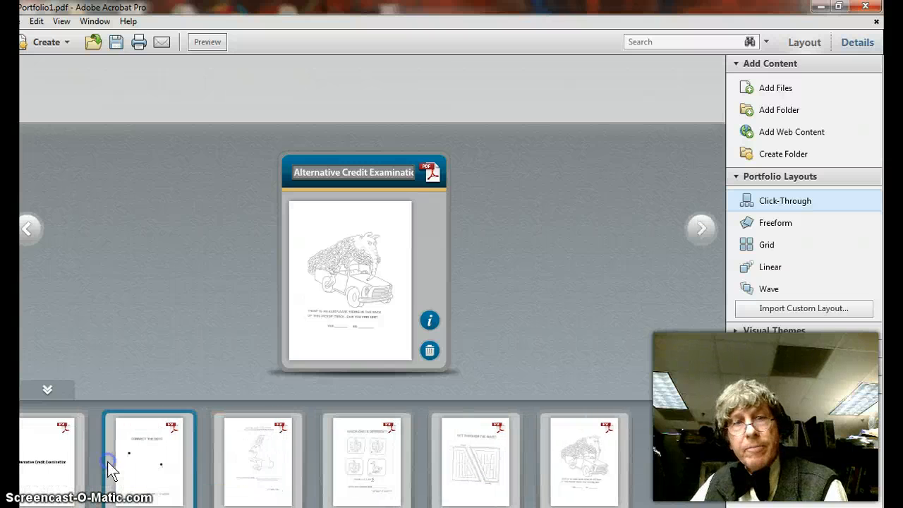
click(293, 427)
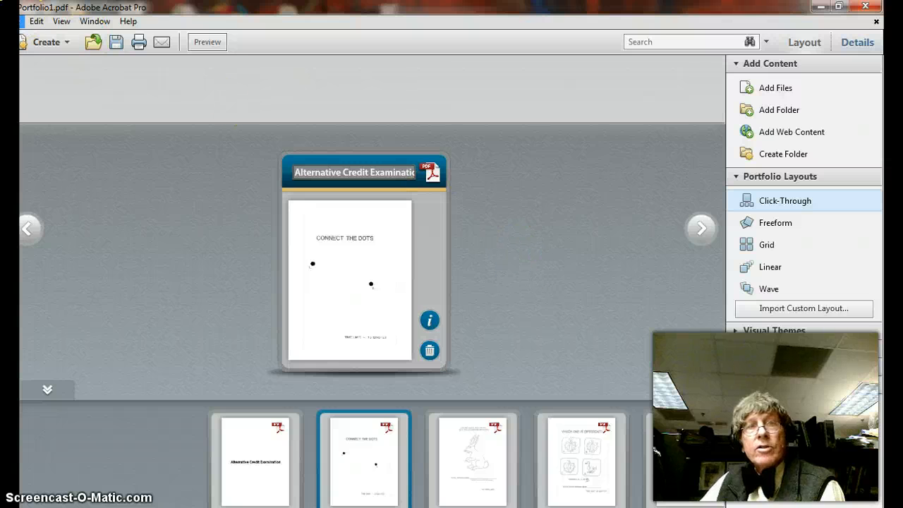
Step: Save the portfolio as Final Exam.pdf in the portfolio test folder
click(21, 21)
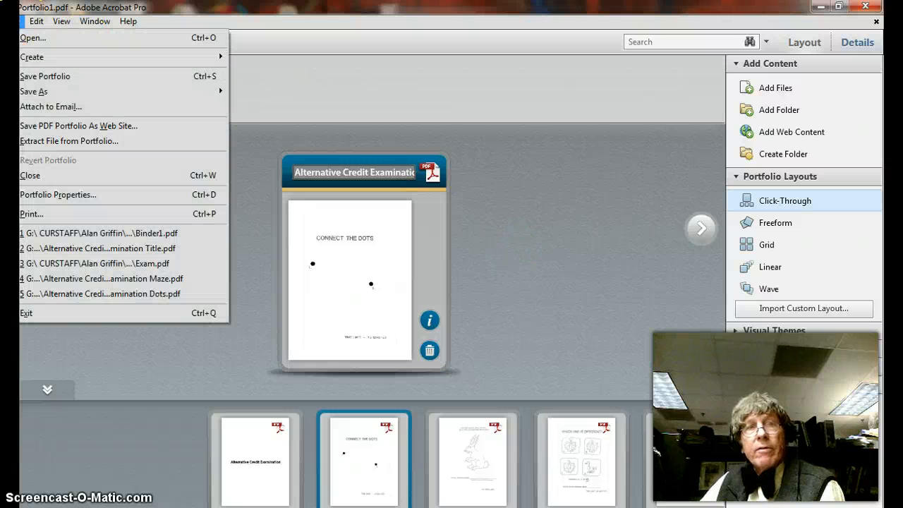
click(33, 77)
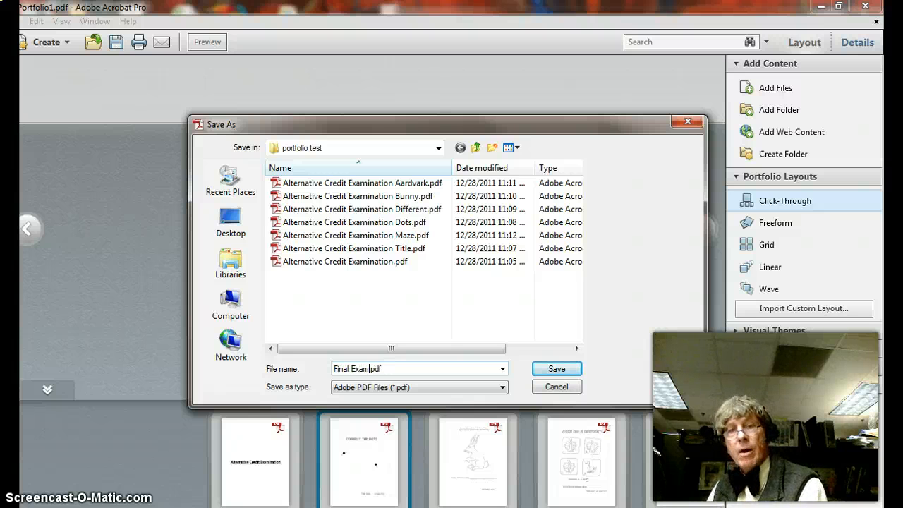
click(556, 369)
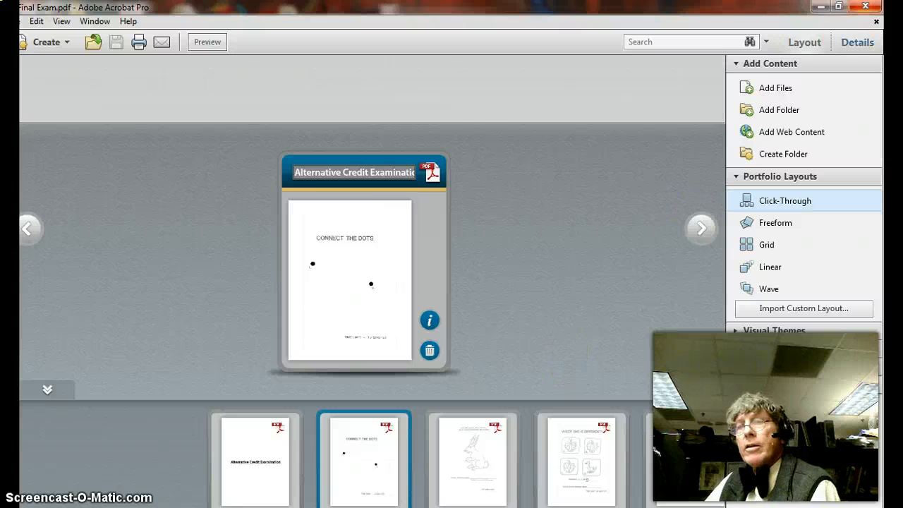
Step: Open Final Exam.pdf from the portfolio test folder, view the Connect the Dots page enlarged, and close the preview
click(821, 9)
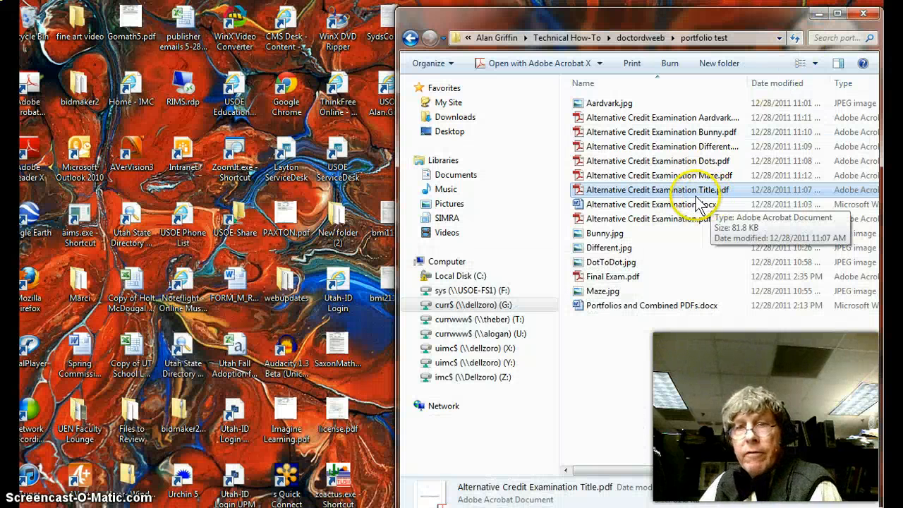
double_click(608, 279)
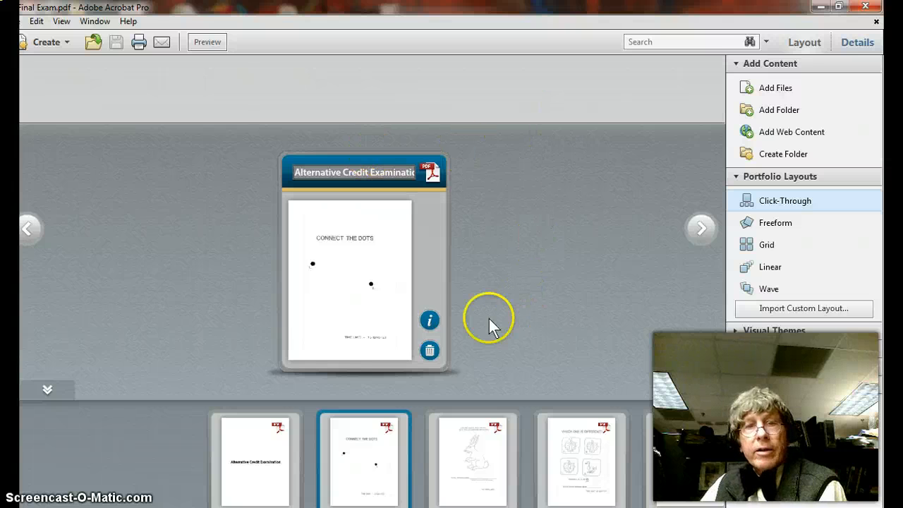
double_click(375, 211)
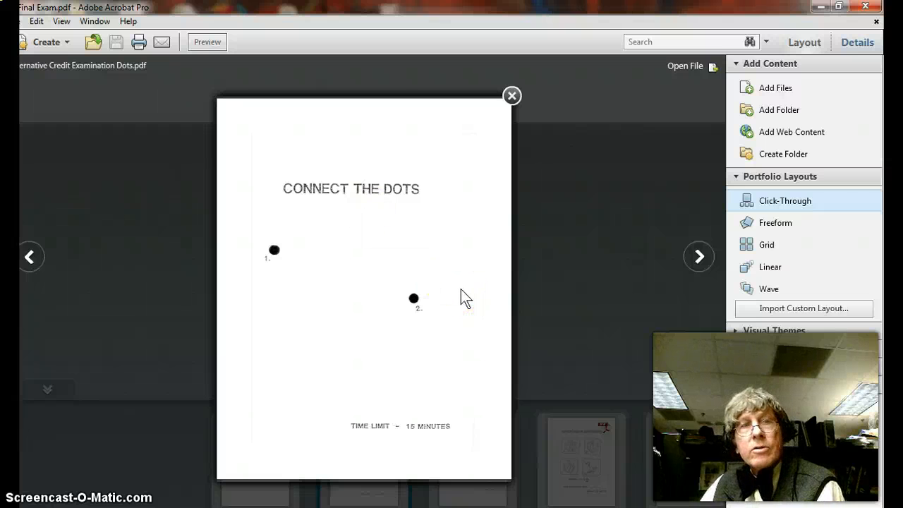
click(512, 97)
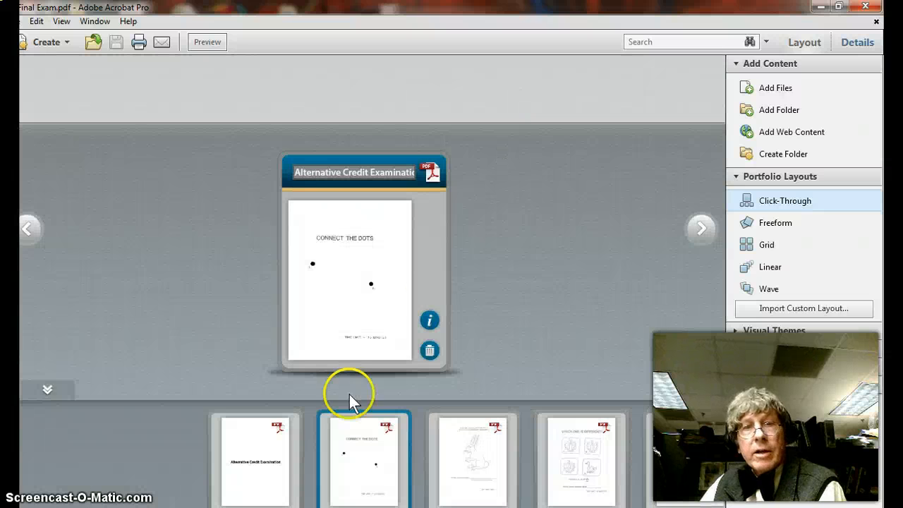
Step: View the title page enlarged, close its preview, and browse forward to the maze page
click(255, 475)
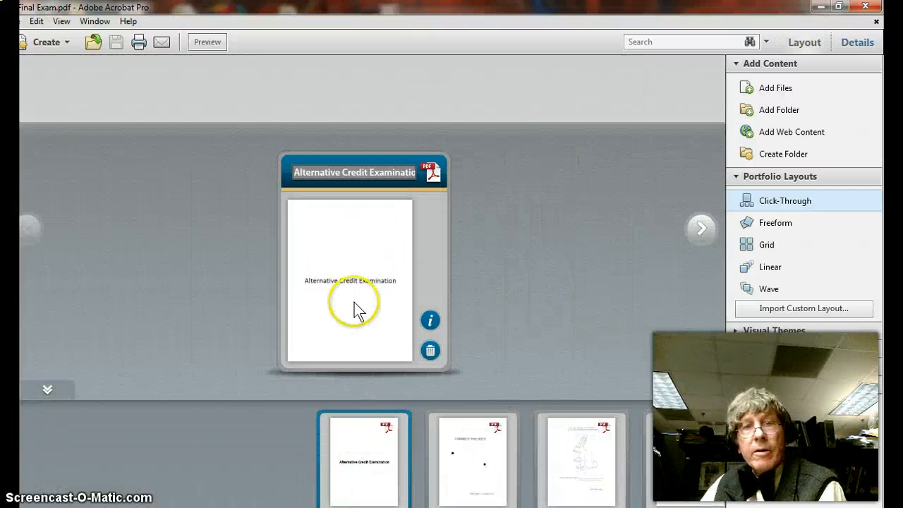
click(353, 302)
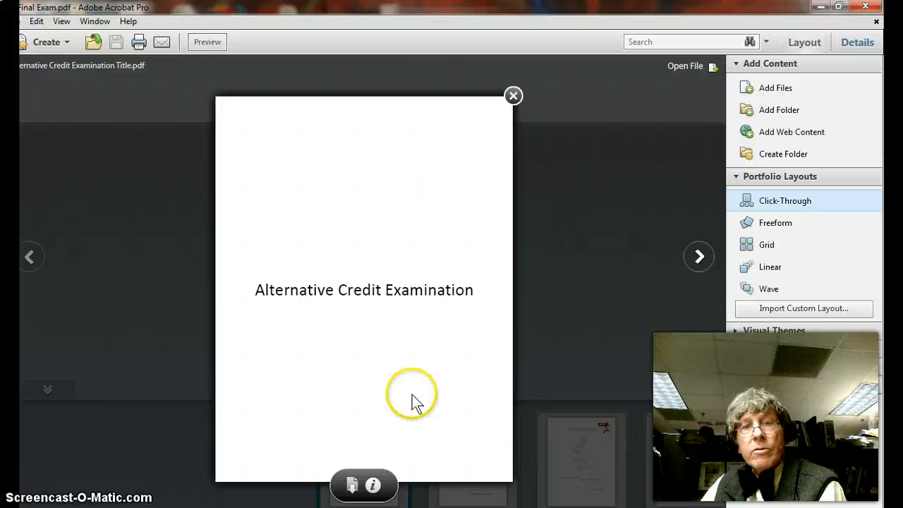
click(513, 96)
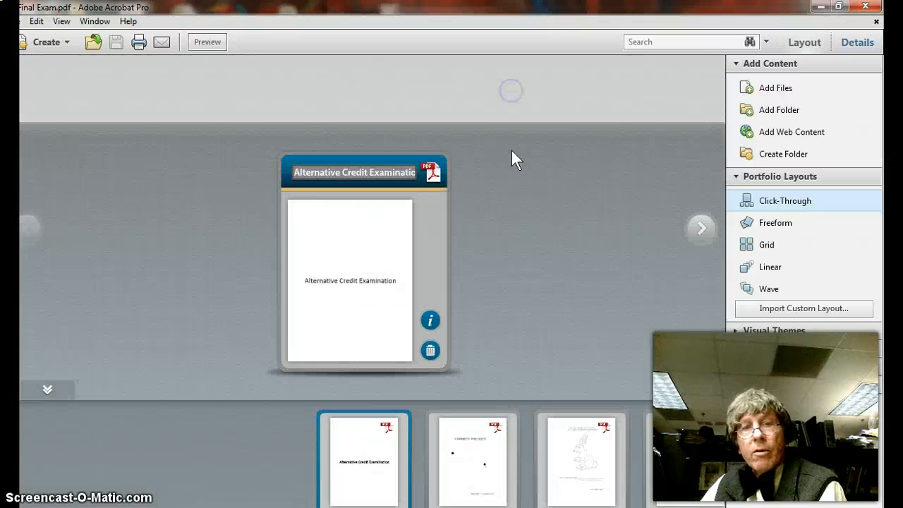
click(576, 446)
click(573, 448)
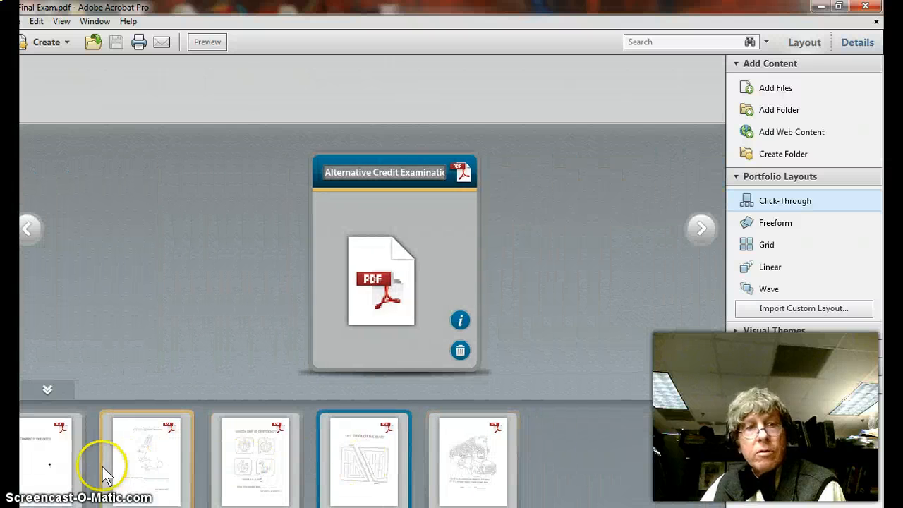
Step: View the bunny page and the Which One Is Different page enlarged, closing each preview
double_click(134, 459)
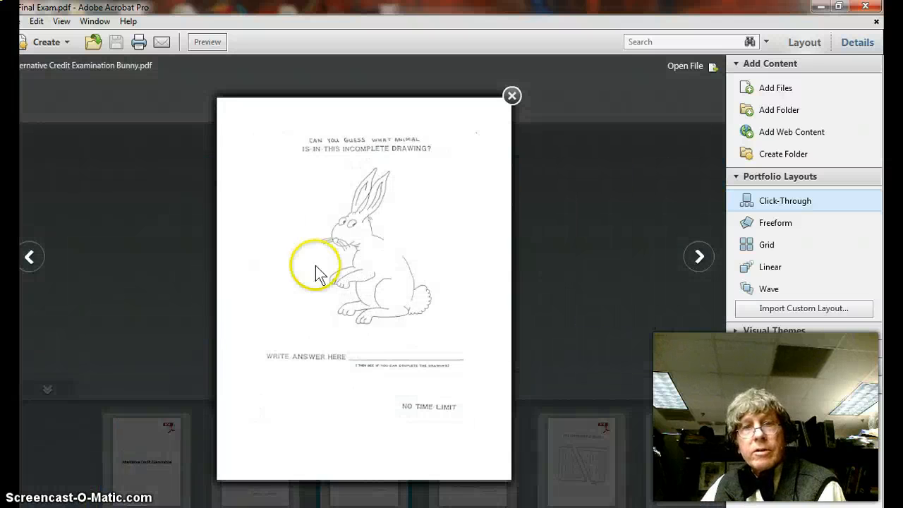
click(512, 94)
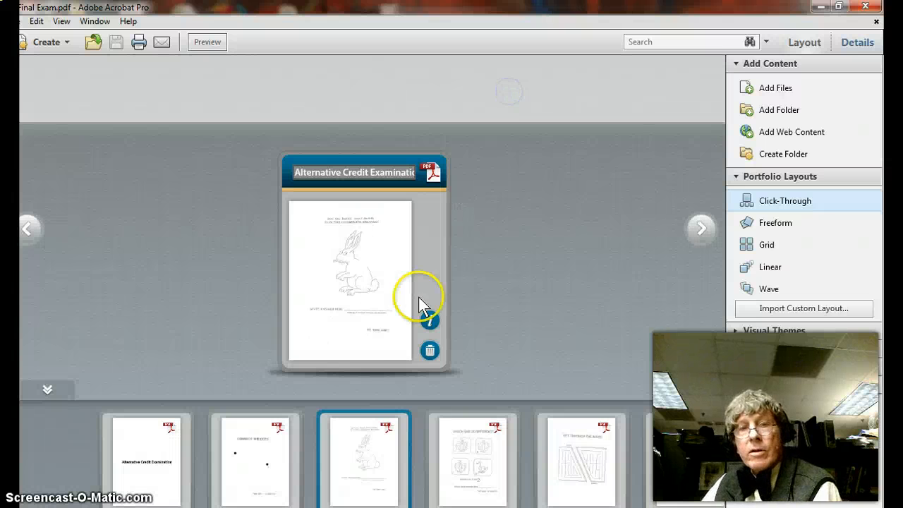
double_click(447, 450)
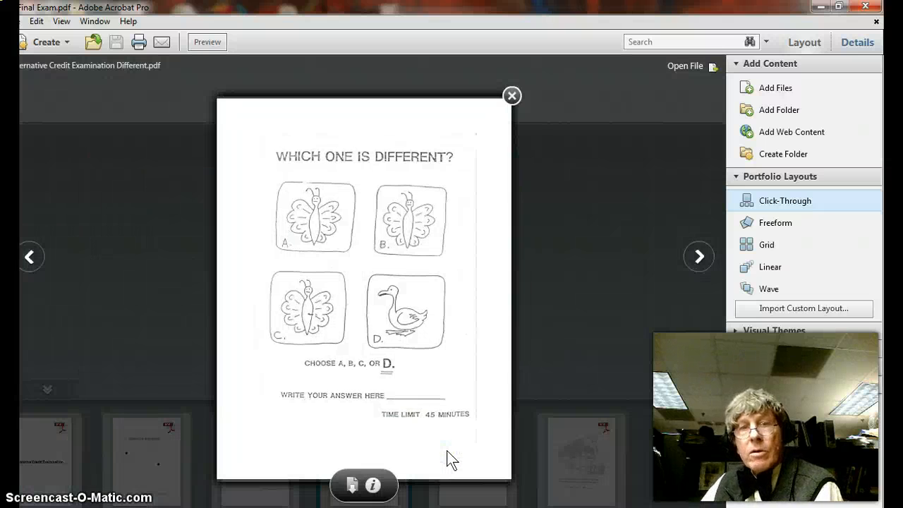
click(513, 95)
Step: View the maze and aardvark pages enlarged, close each preview, and close the Final Exam.pdf portfolio
double_click(485, 472)
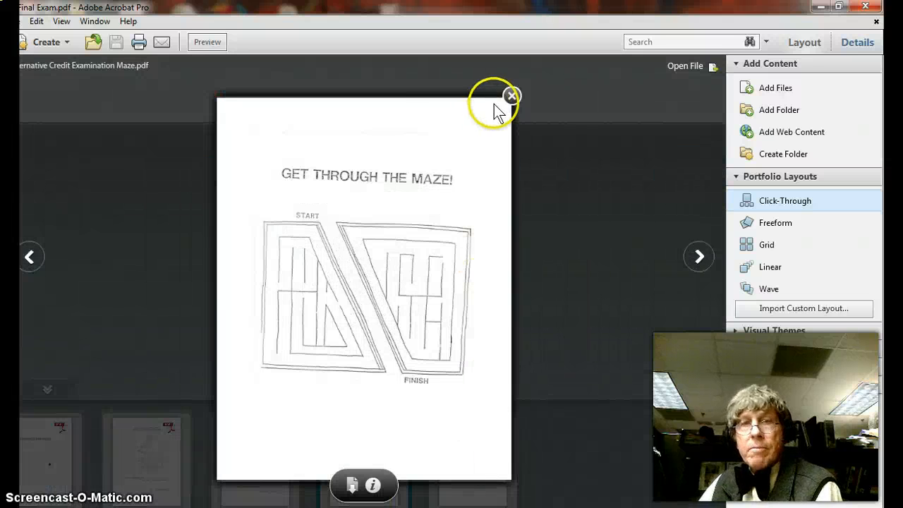
click(512, 96)
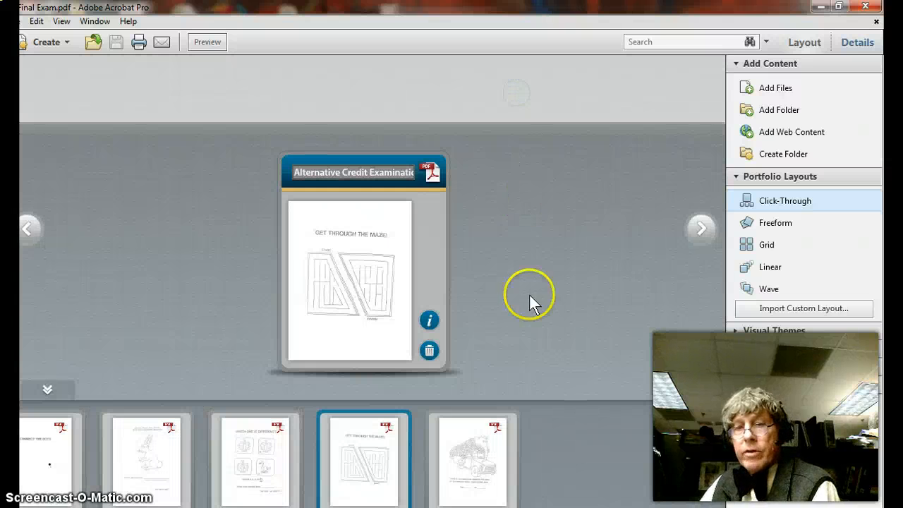
click(480, 474)
click(480, 474)
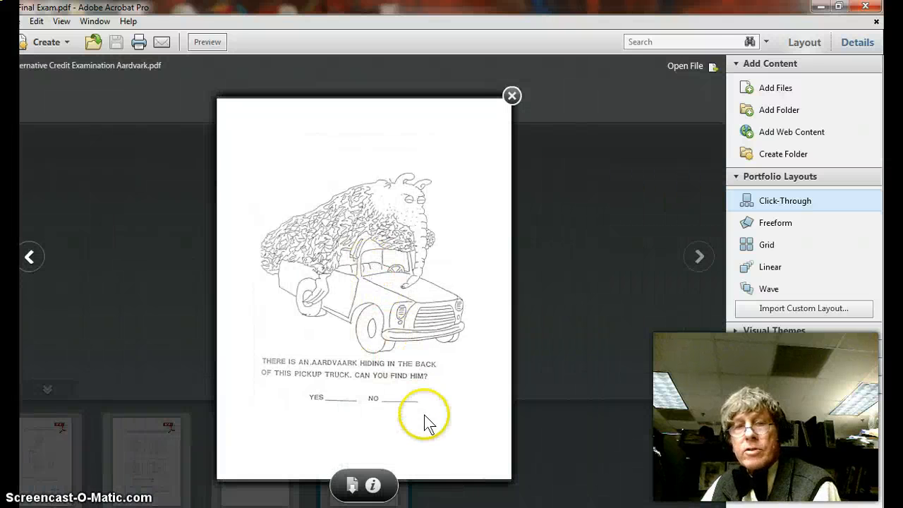
click(510, 96)
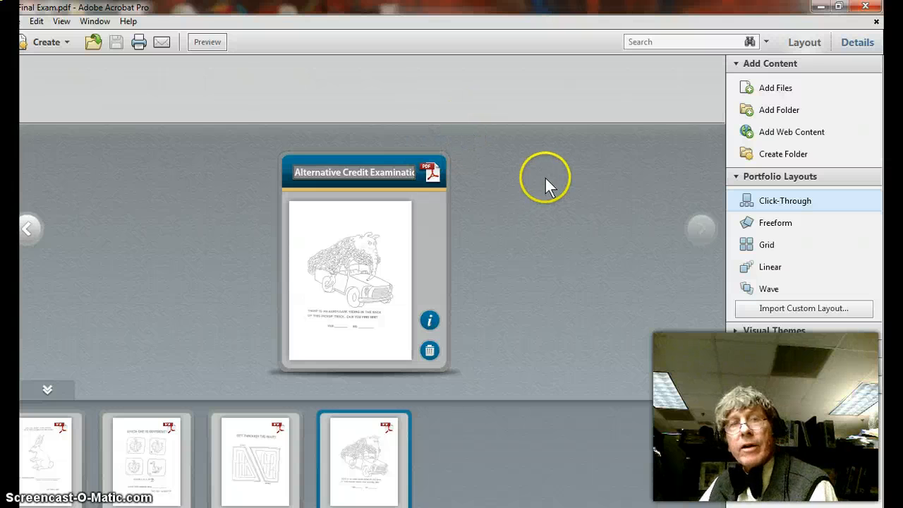
click(866, 8)
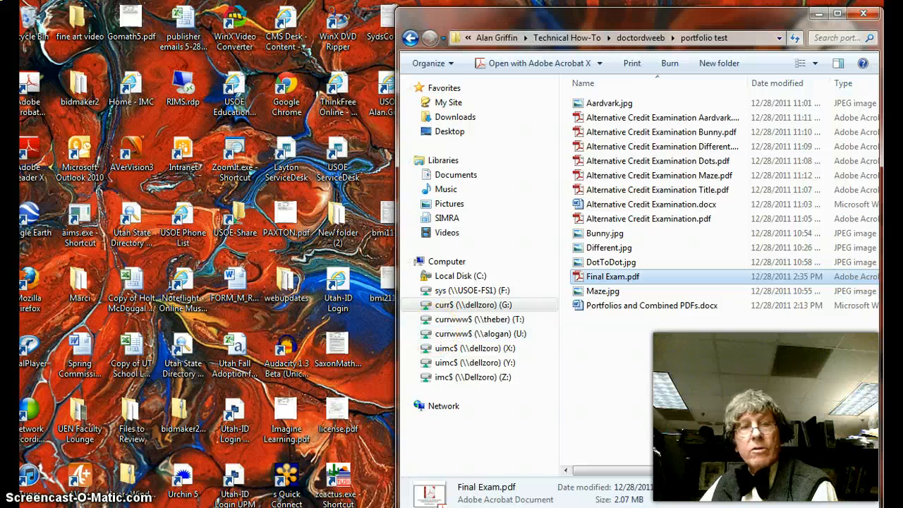
Step: Reopen Adobe Acrobat Pro and start combining files into a single PDF
click(29, 507)
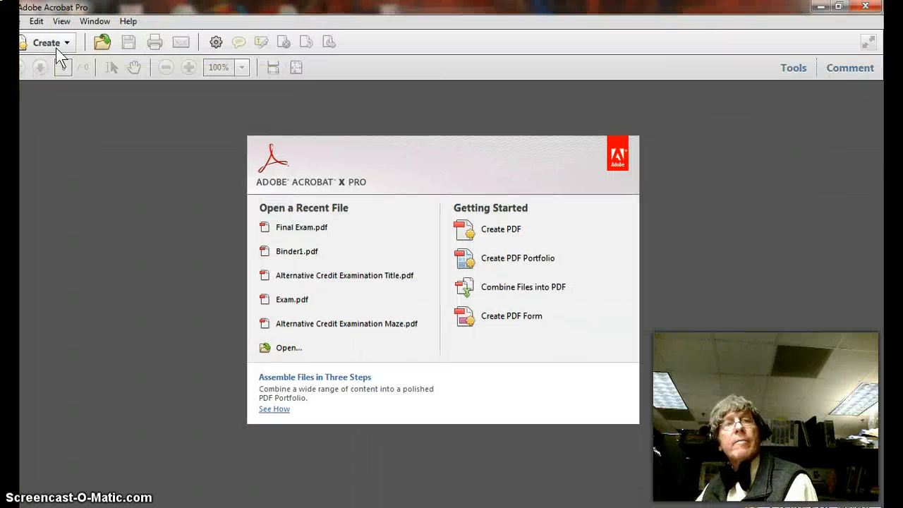
click(63, 45)
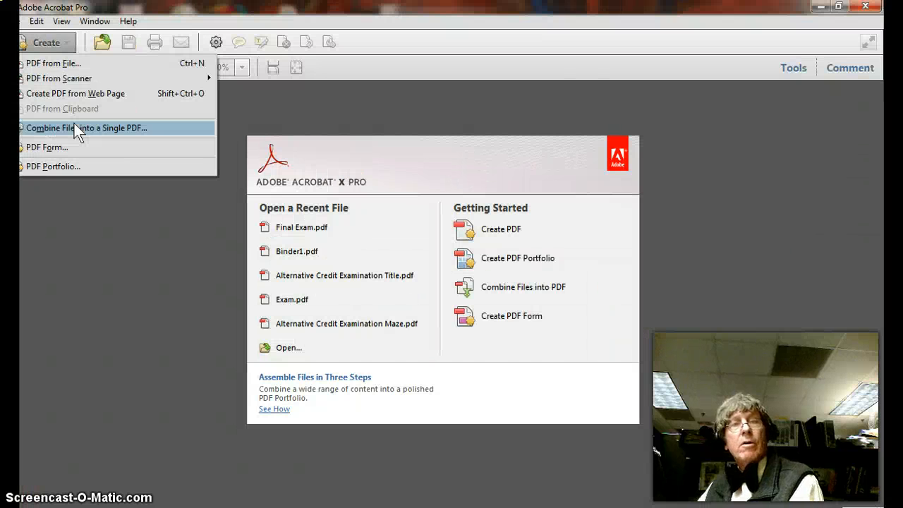
click(77, 133)
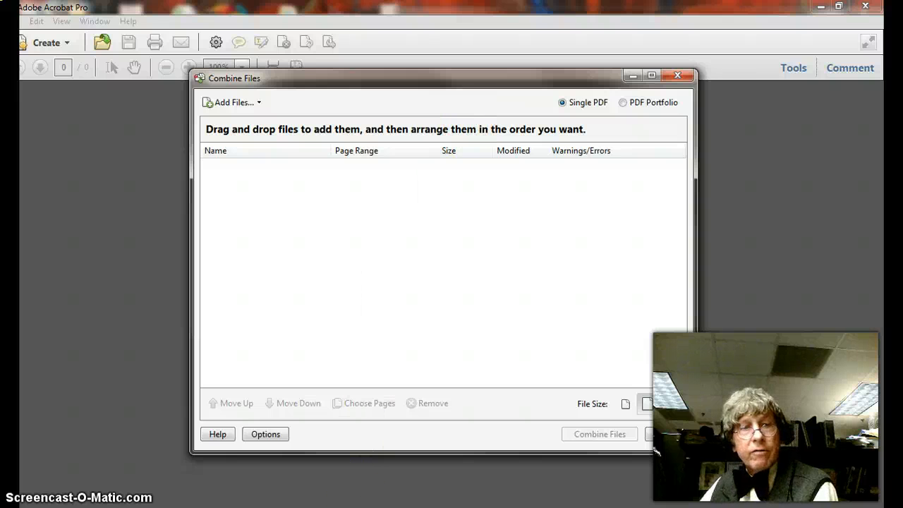
Step: Add the Alternative Credit Examination Aardvark, Bunny, Different, Dots, Maze and Title PDFs from the portfolio test folder to the Combine Files list
key(alt+Tab)
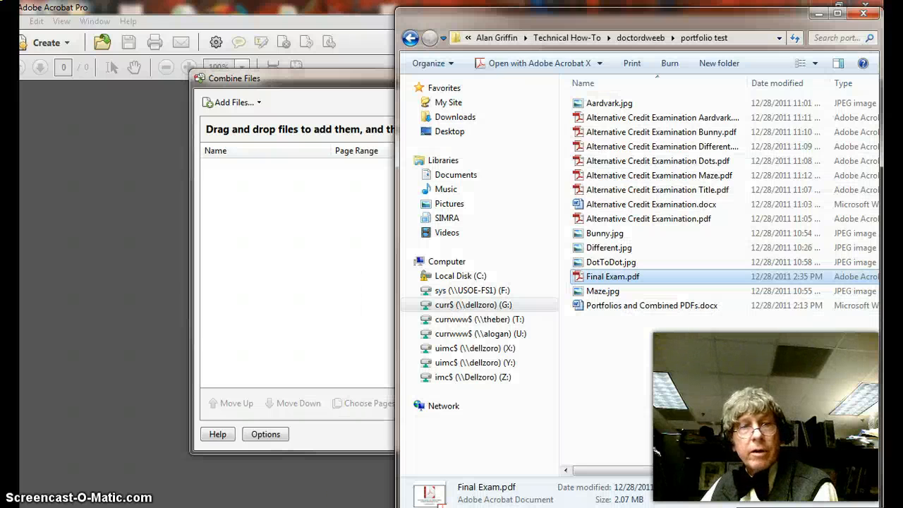
drag(632, 16, 897, 21)
drag(882, 64, 573, 261)
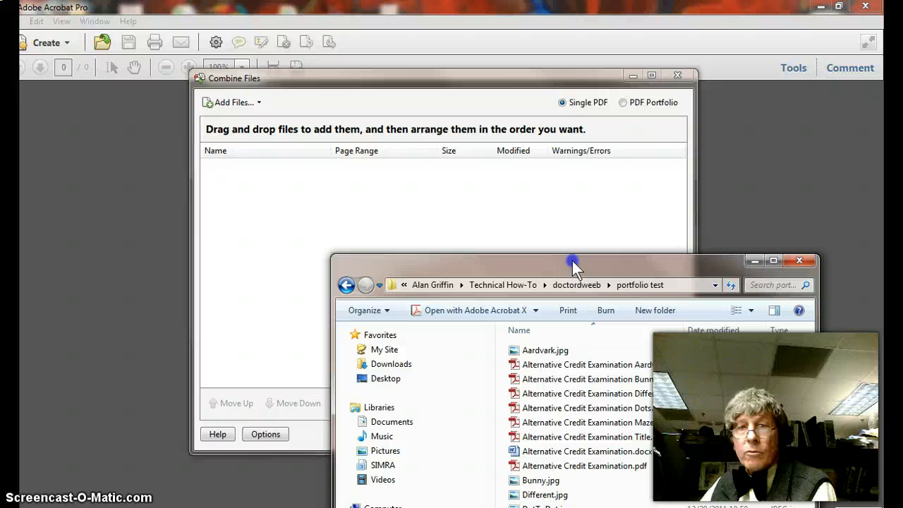
click(559, 365)
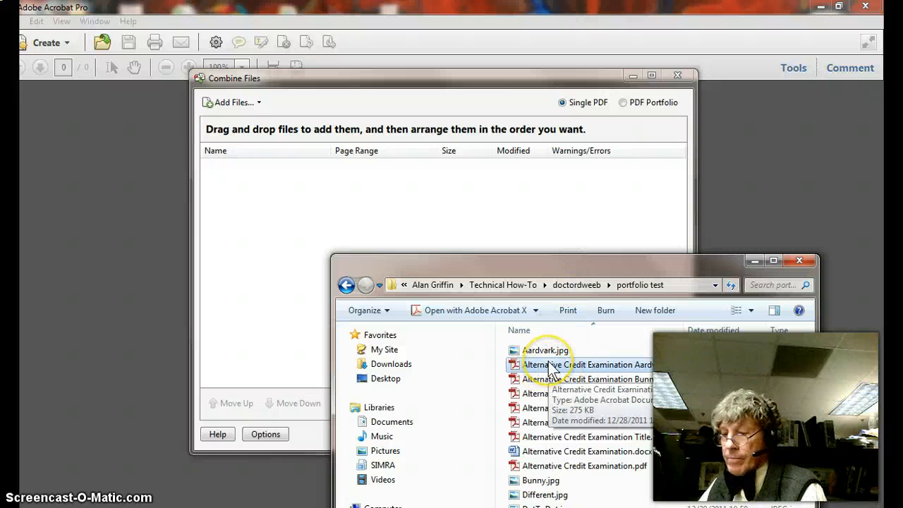
ctrl+click(554, 380)
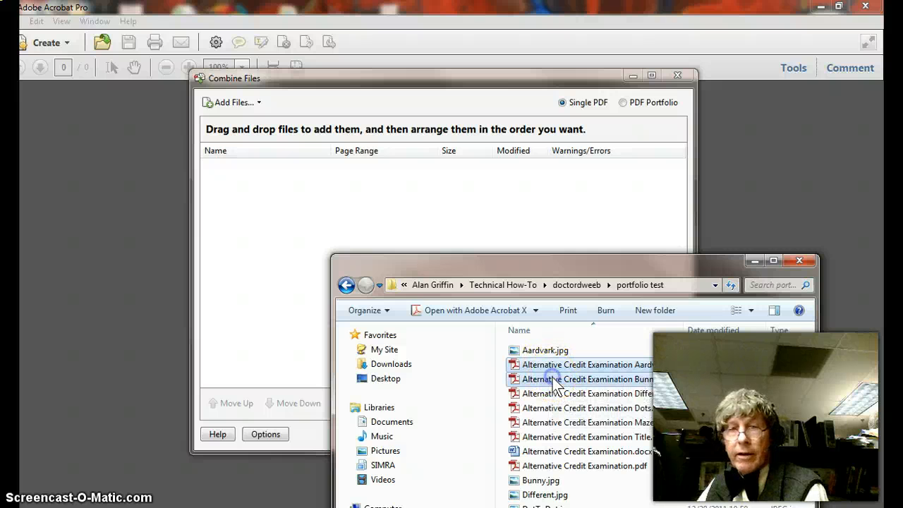
ctrl+click(564, 395)
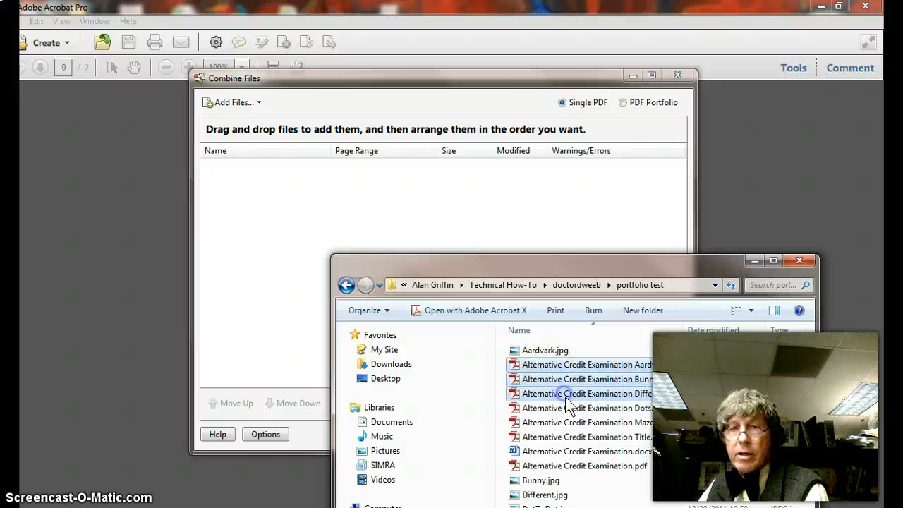
ctrl+click(572, 408)
ctrl+click(581, 422)
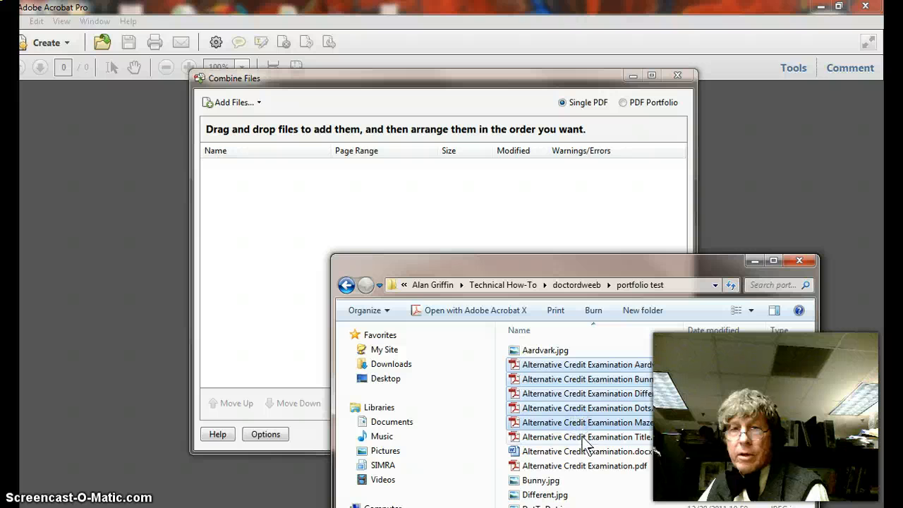
ctrl+click(583, 437)
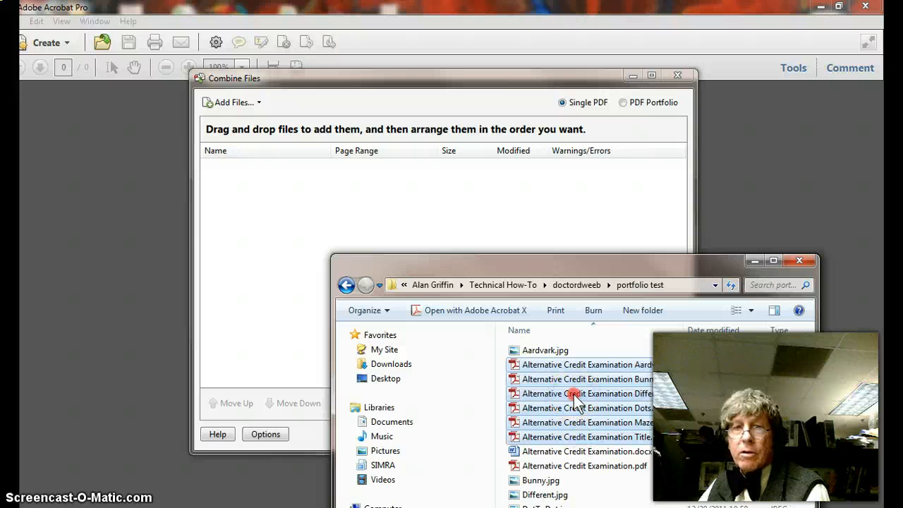
drag(575, 397, 491, 234)
drag(553, 259, 902, 254)
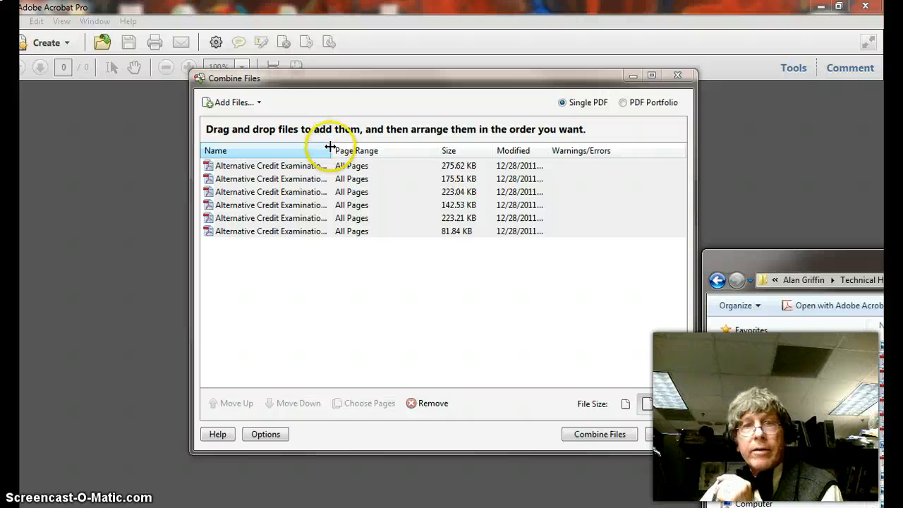
Step: Widen the Name column and reorder the files as Title, Dots, Bunny, Different, Maze, Aardvark
drag(331, 147, 393, 148)
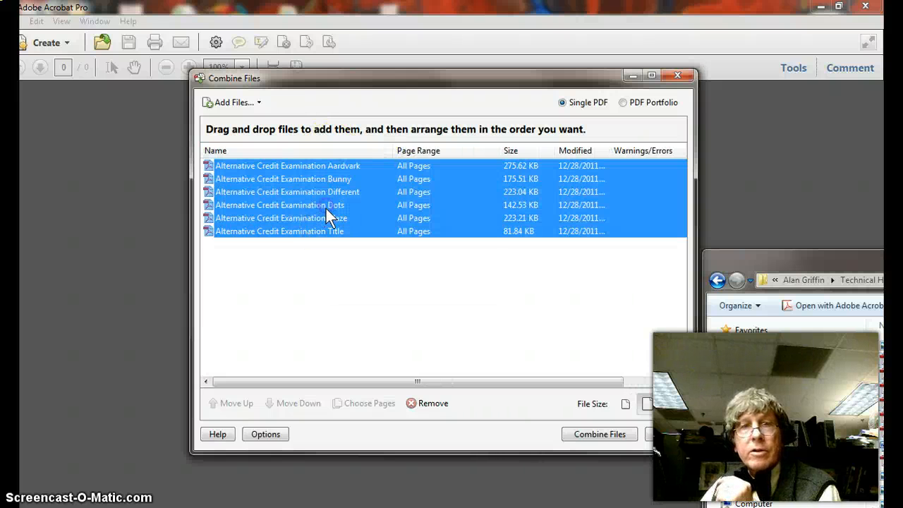
click(322, 247)
drag(318, 233, 318, 254)
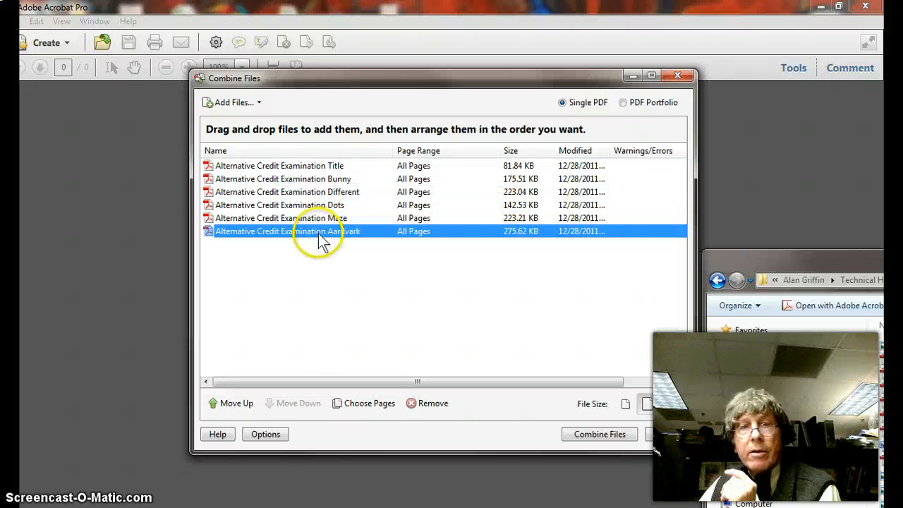
drag(327, 205, 329, 180)
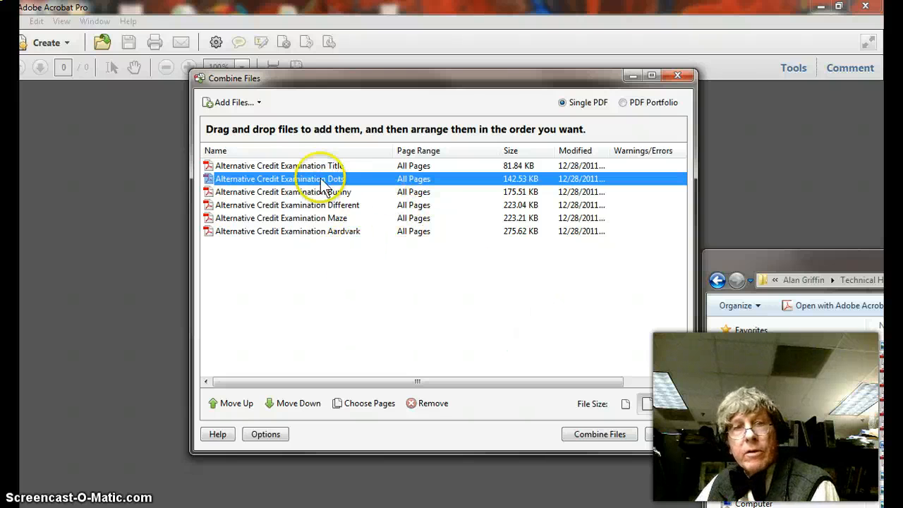
Step: Combine the six arranged files into one PDF document
click(590, 435)
click(578, 477)
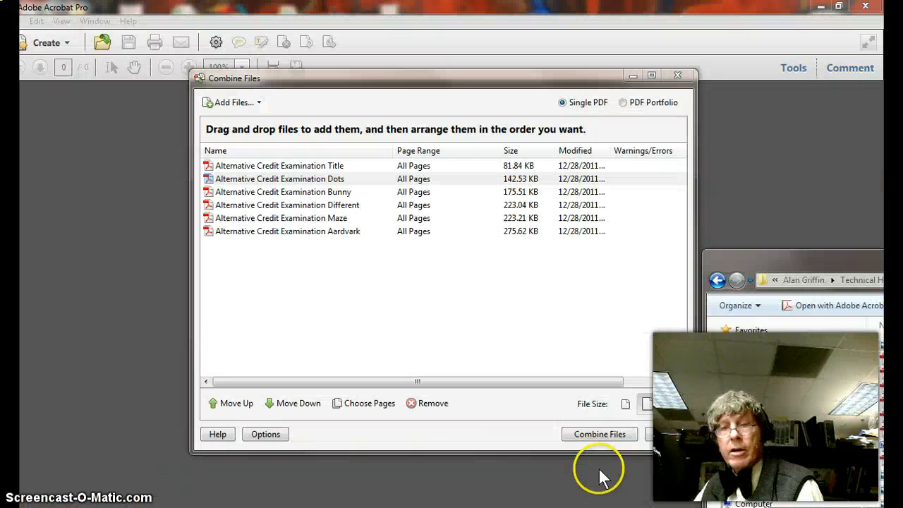
click(430, 325)
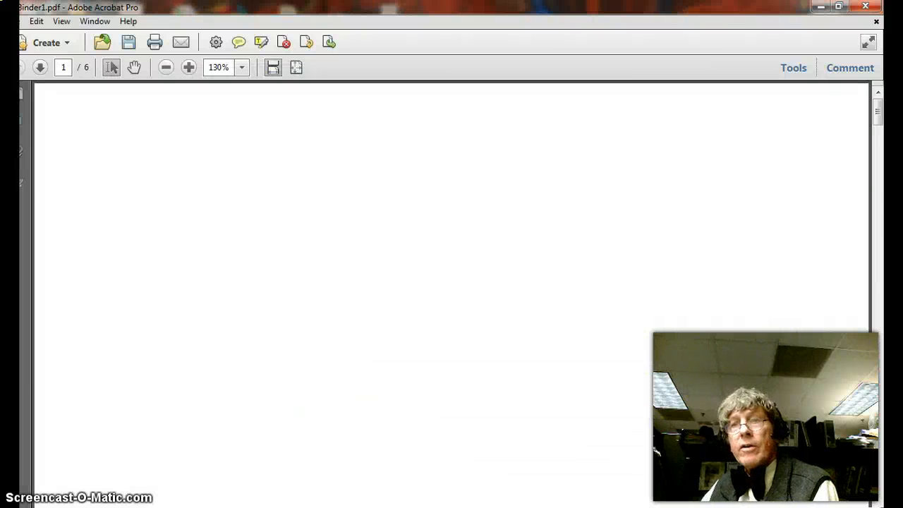
Step: Review the title, Connect the Dots, bunny and Which One Is Different pages of the combined PDF
drag(875, 120, 881, 138)
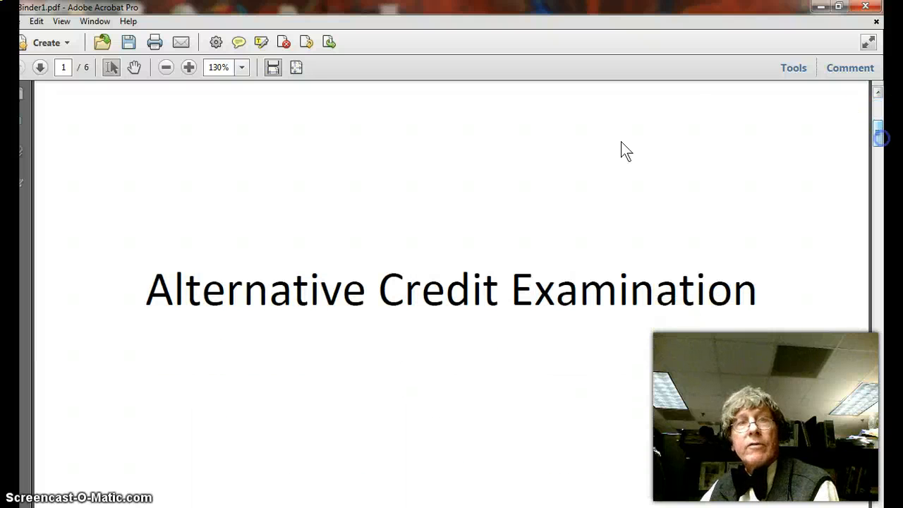
click(40, 67)
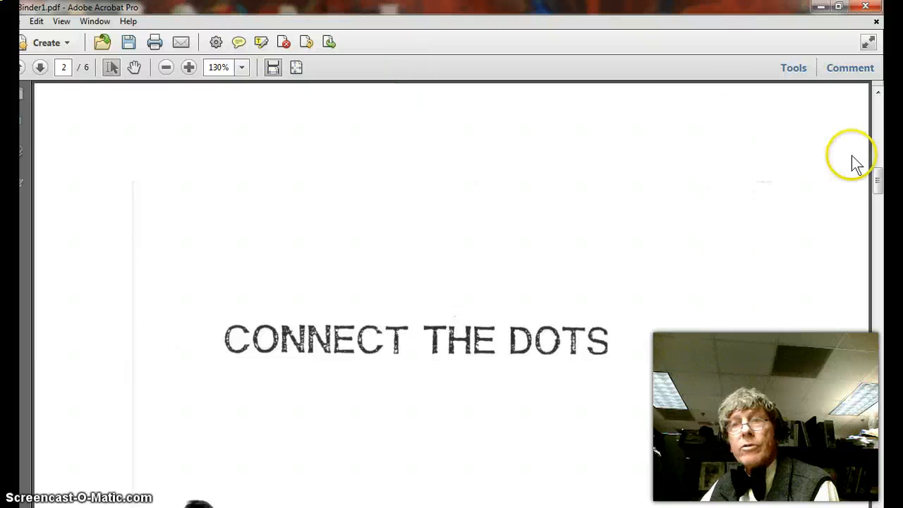
drag(877, 178, 877, 202)
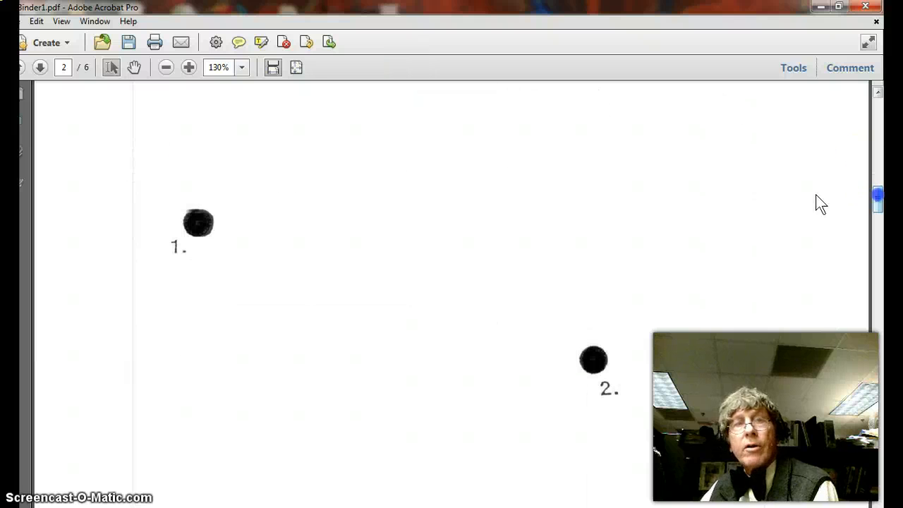
click(44, 67)
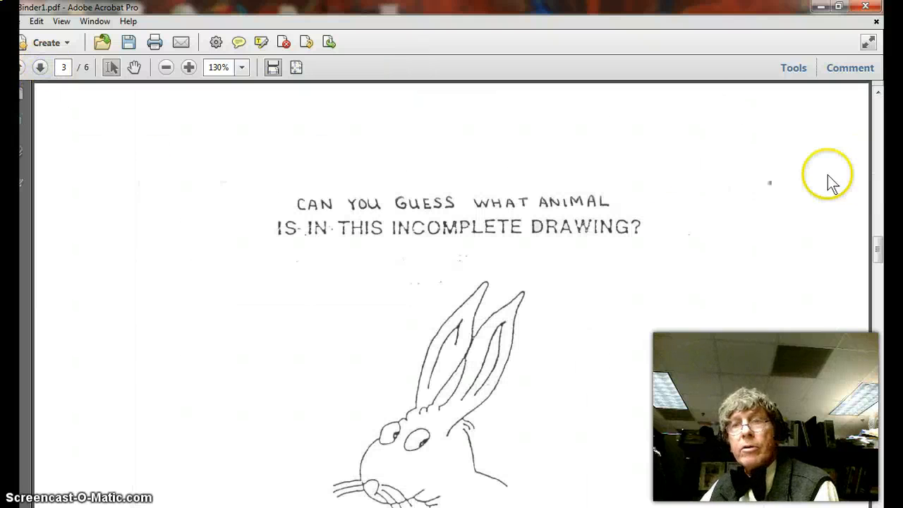
drag(877, 242, 877, 271)
click(37, 68)
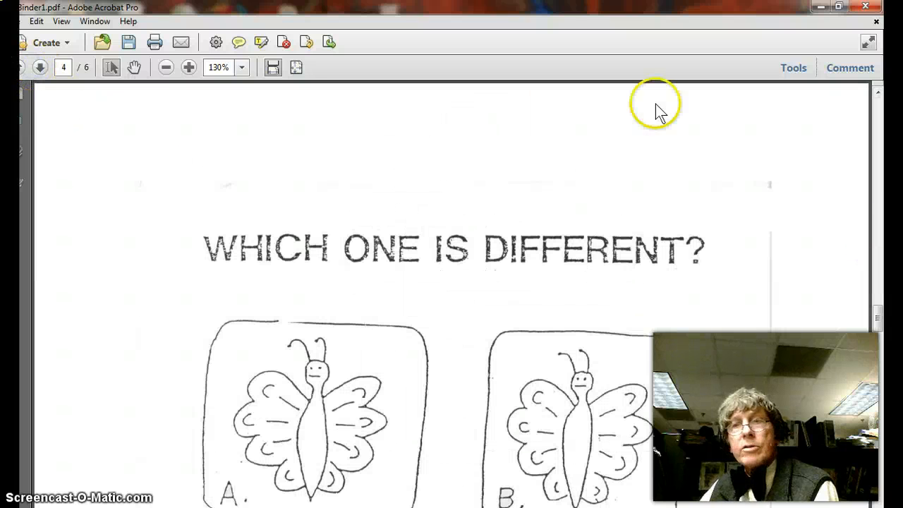
drag(877, 316, 877, 339)
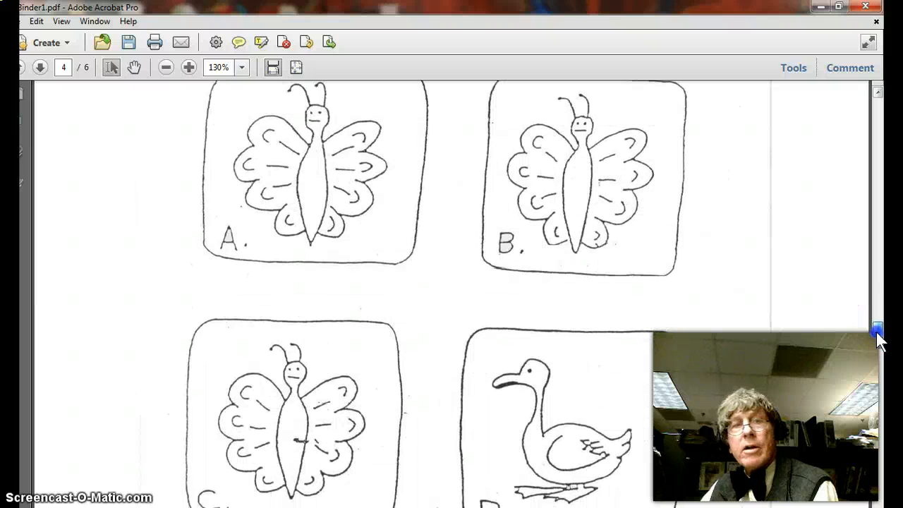
Step: Review the maze page and the full aardvark page at the end of the combined PDF
click(39, 66)
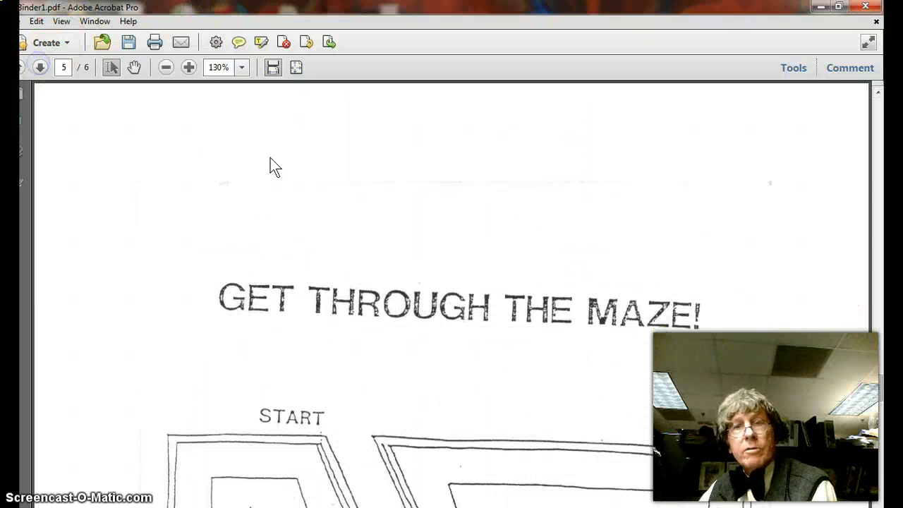
drag(879, 396, 882, 412)
click(40, 67)
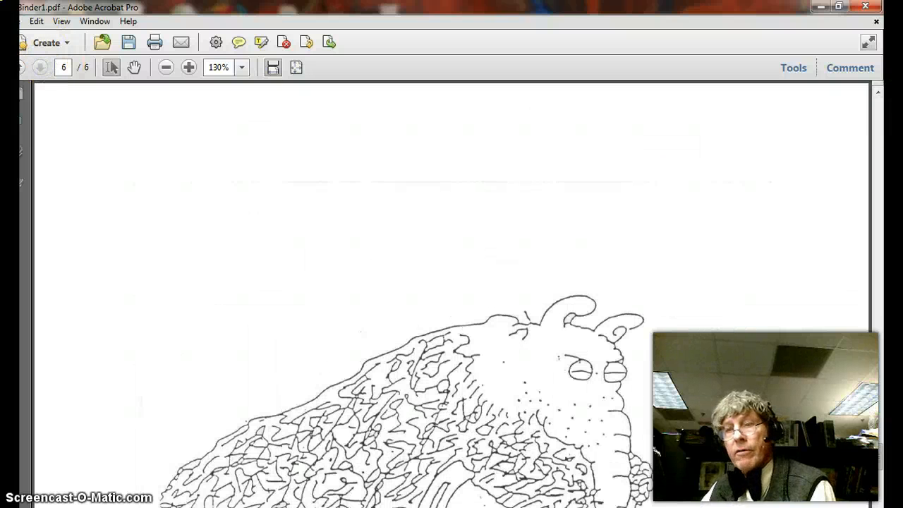
click(882, 477)
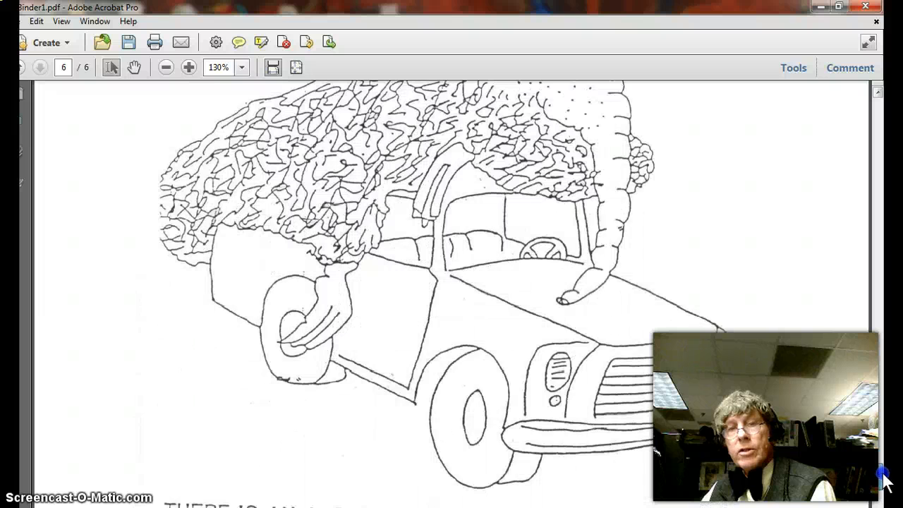
click(884, 478)
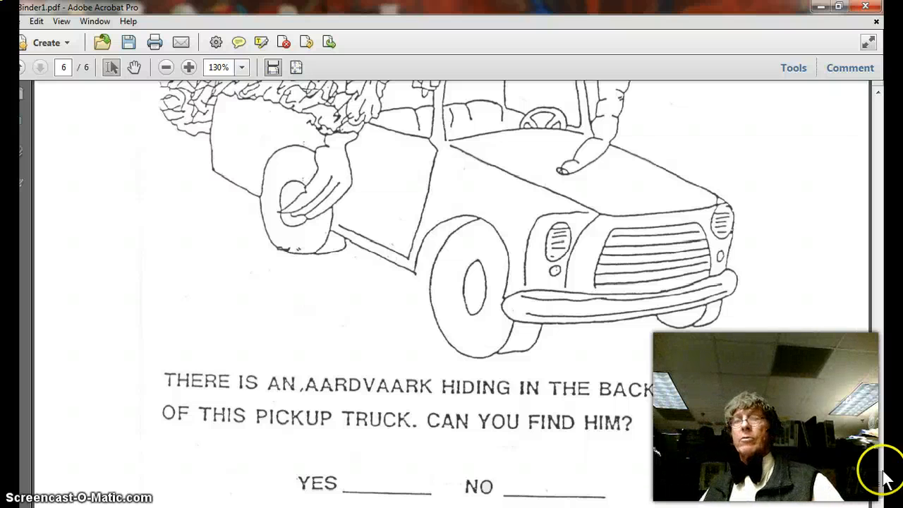
drag(880, 491, 880, 477)
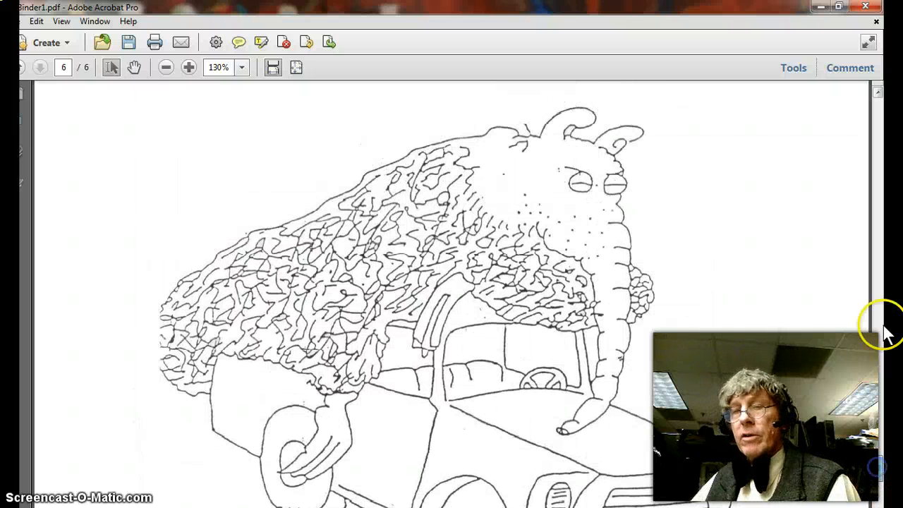
Step: Save the combined PDF as Binder1.pdf in the portfolio test folder while closing it, and bring that folder's window into view
click(866, 7)
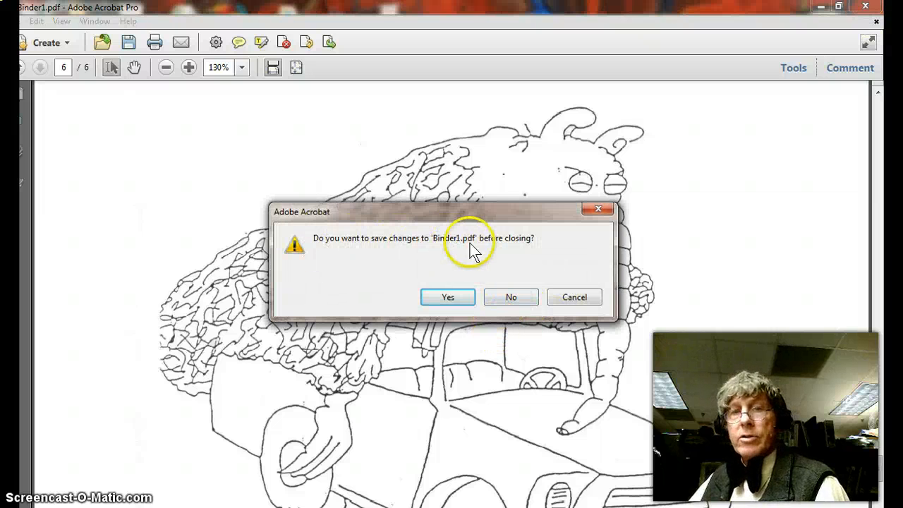
click(449, 297)
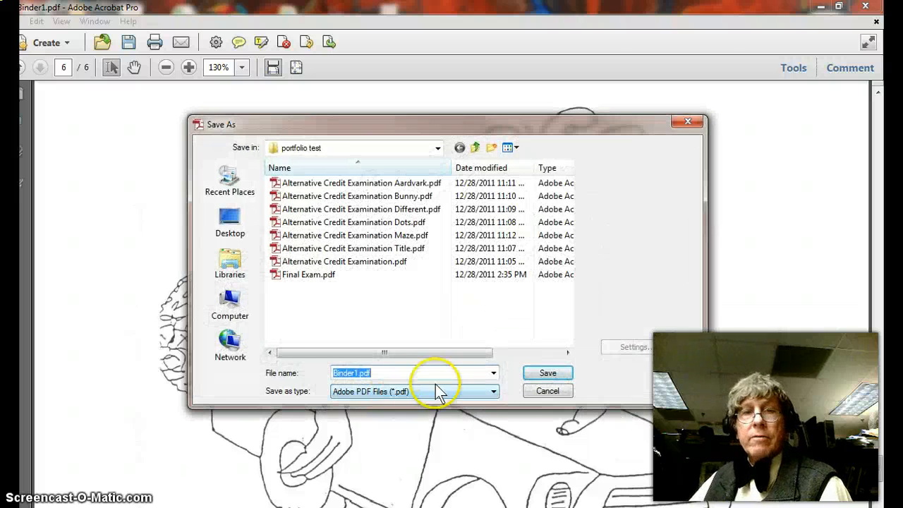
click(536, 373)
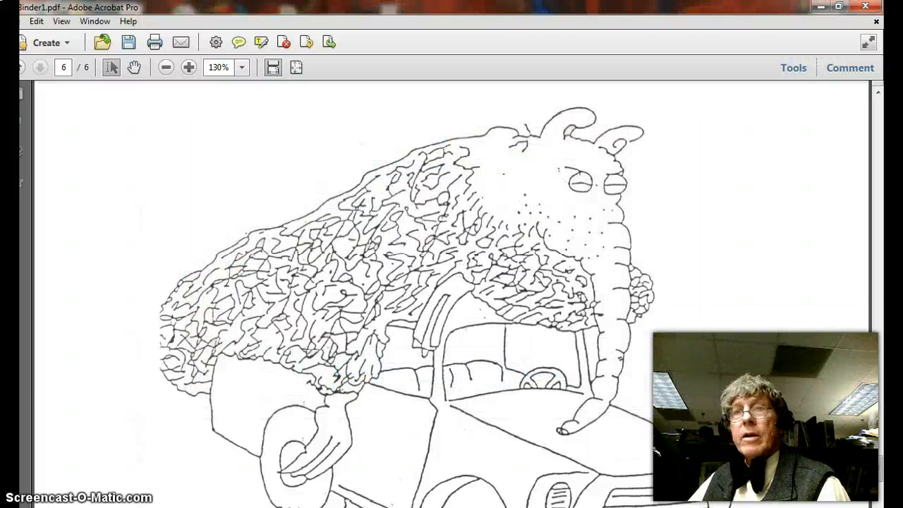
click(820, 7)
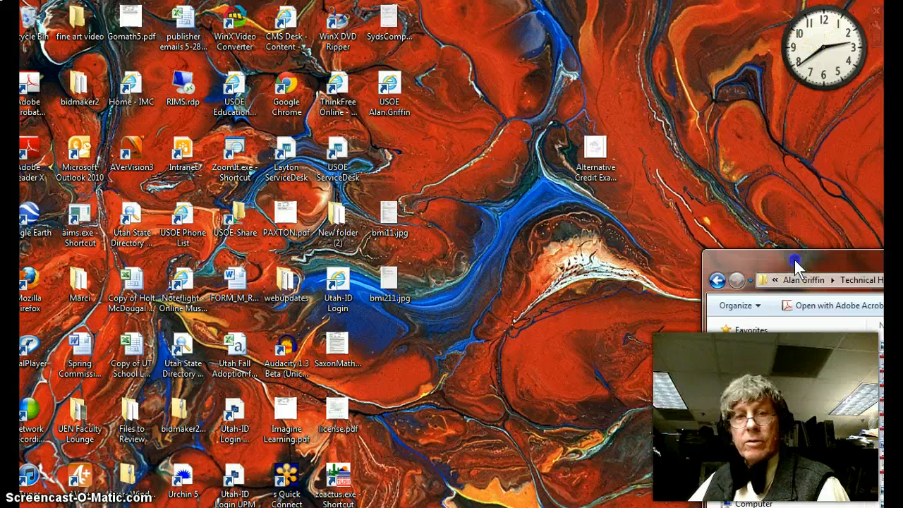
drag(795, 263, 552, 228)
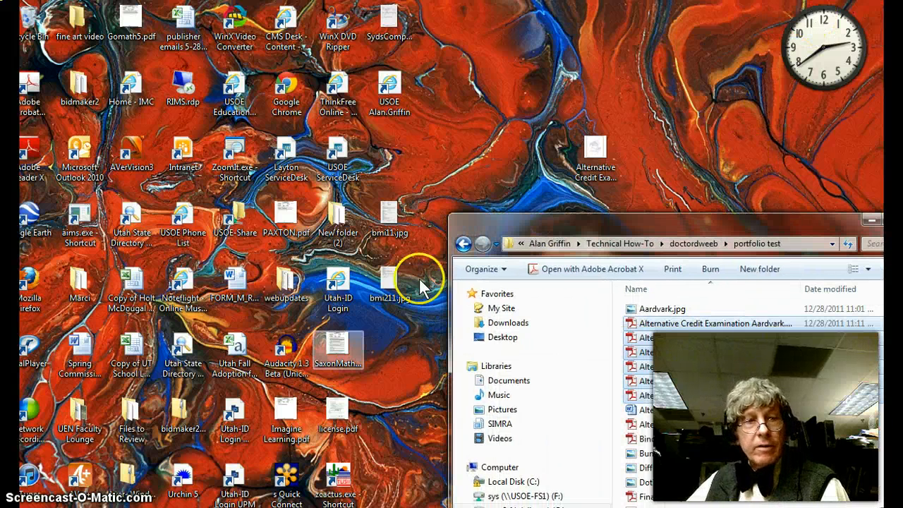
Step: Switch to Portfolios and Combined PDFs.docx in Word and review the written instructions for creating PDF portfolios and merged PDFs
click(224, 507)
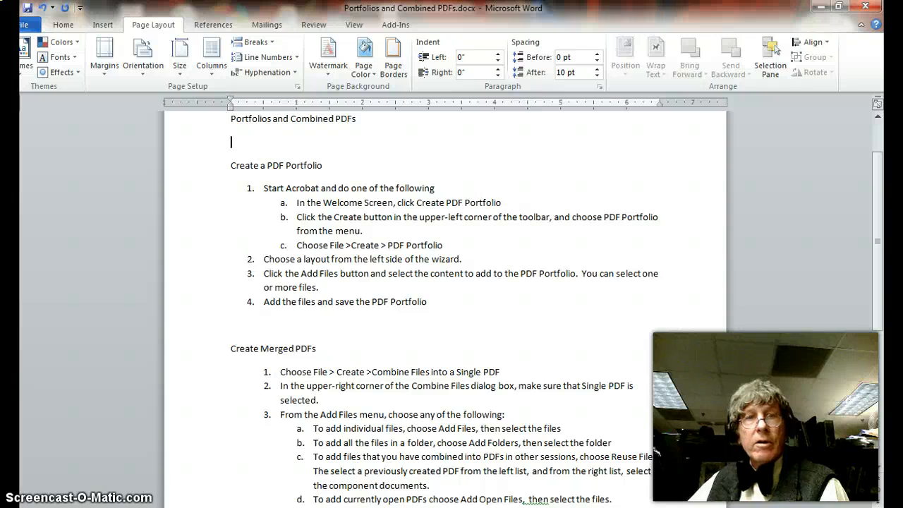
drag(879, 196, 879, 214)
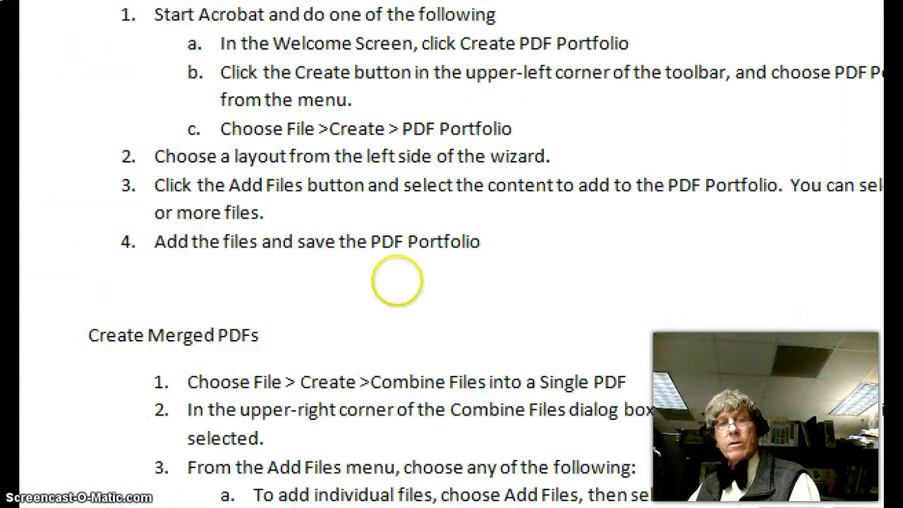
scroll(381, 311, down, 2)
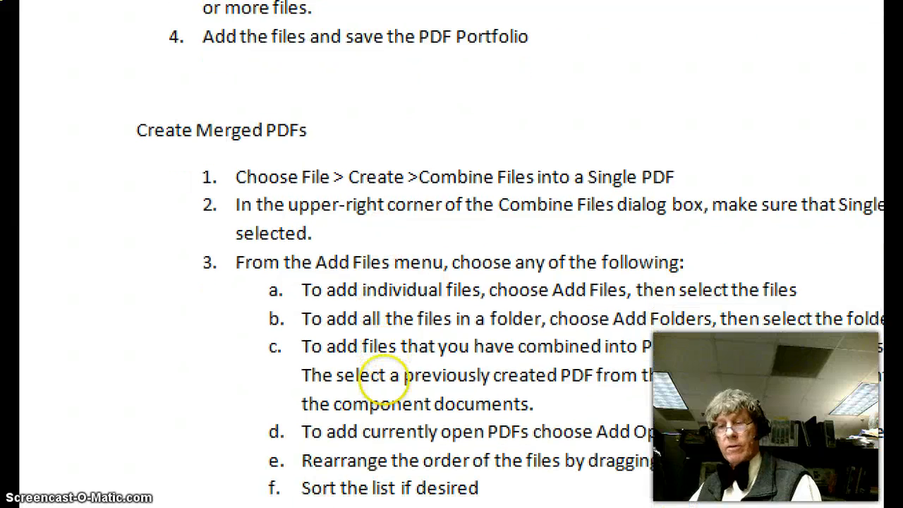
scroll(385, 384, right, 1)
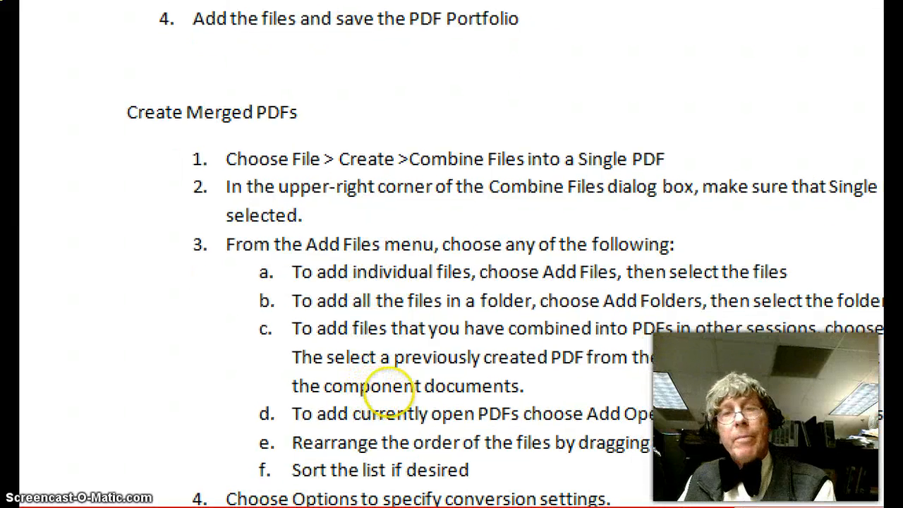